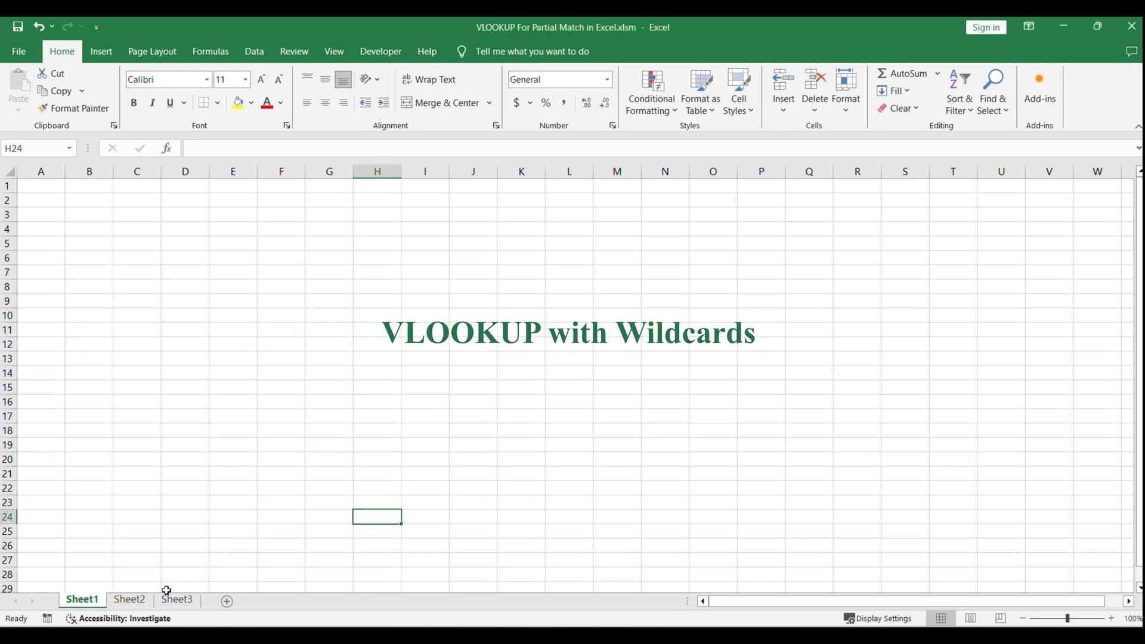
# Switch to Sheet2 to show the employee table, lookup results and formula notes
pyautogui.click(122, 598)
pyautogui.click(442, 462)
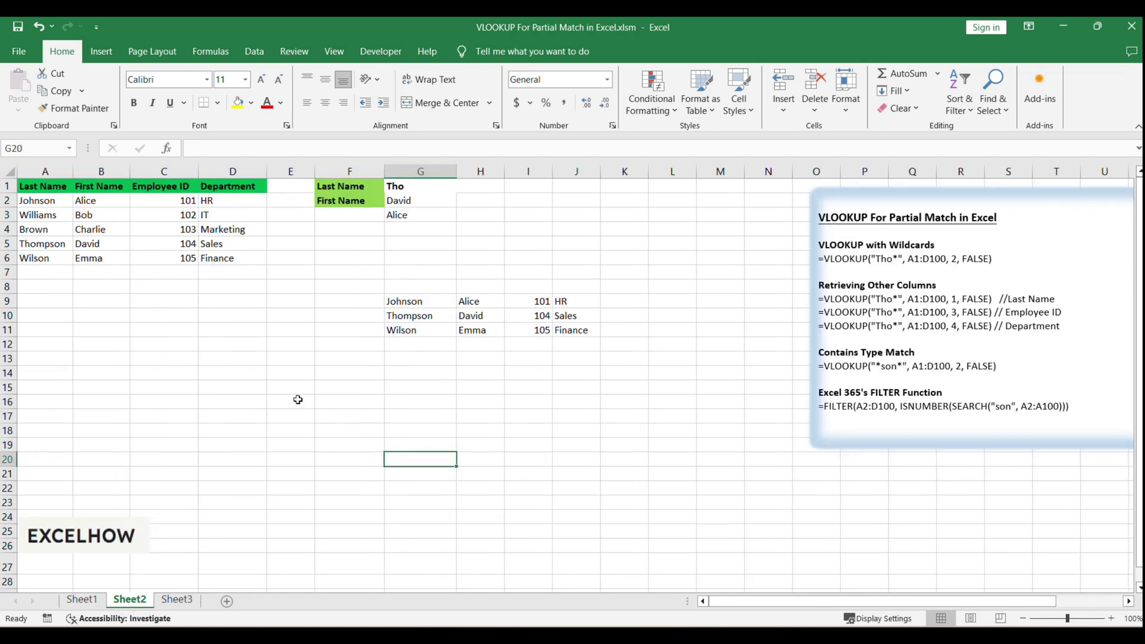
pyautogui.moveTo(44, 185); pyautogui.dragTo(226, 254)
pyautogui.click(250, 325)
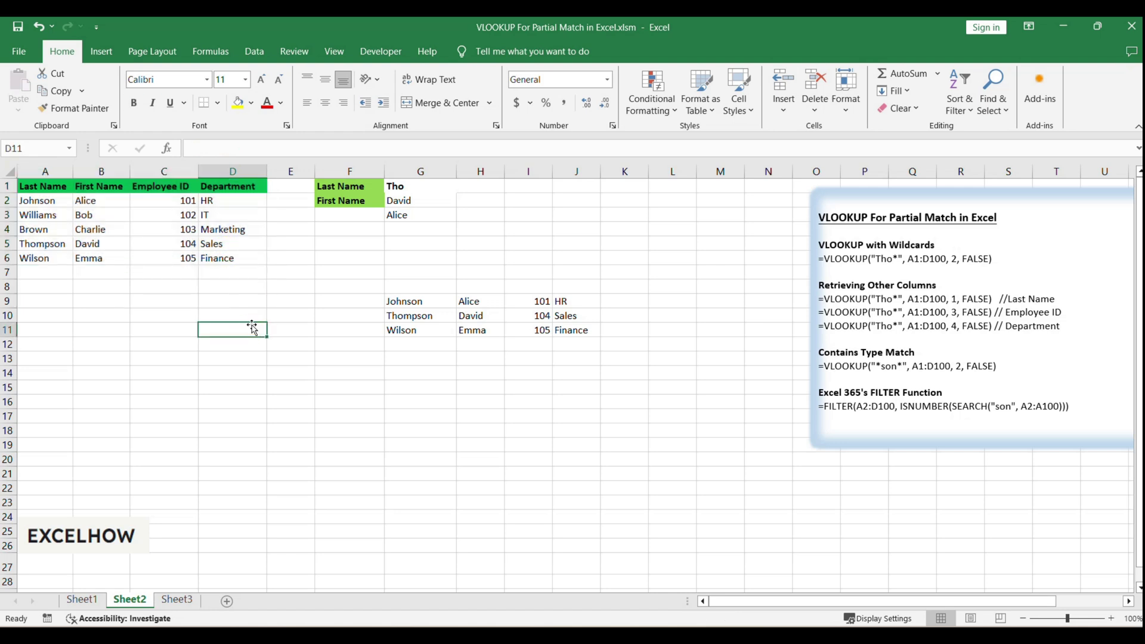
pyautogui.moveTo(43, 186); pyautogui.dragTo(38, 256)
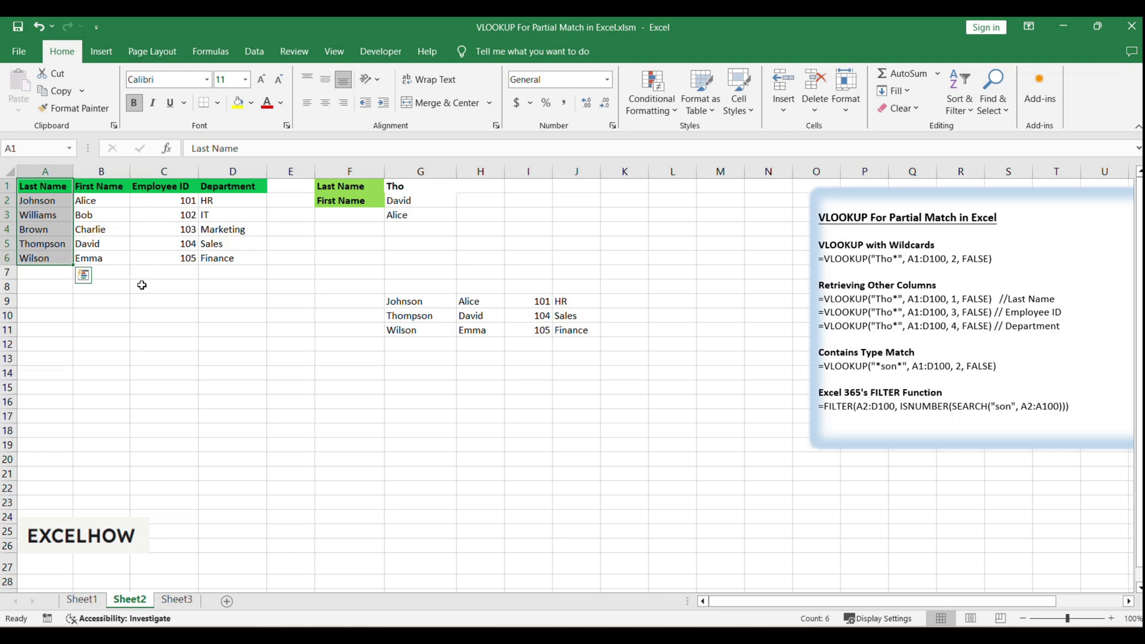
pyautogui.click(116, 274)
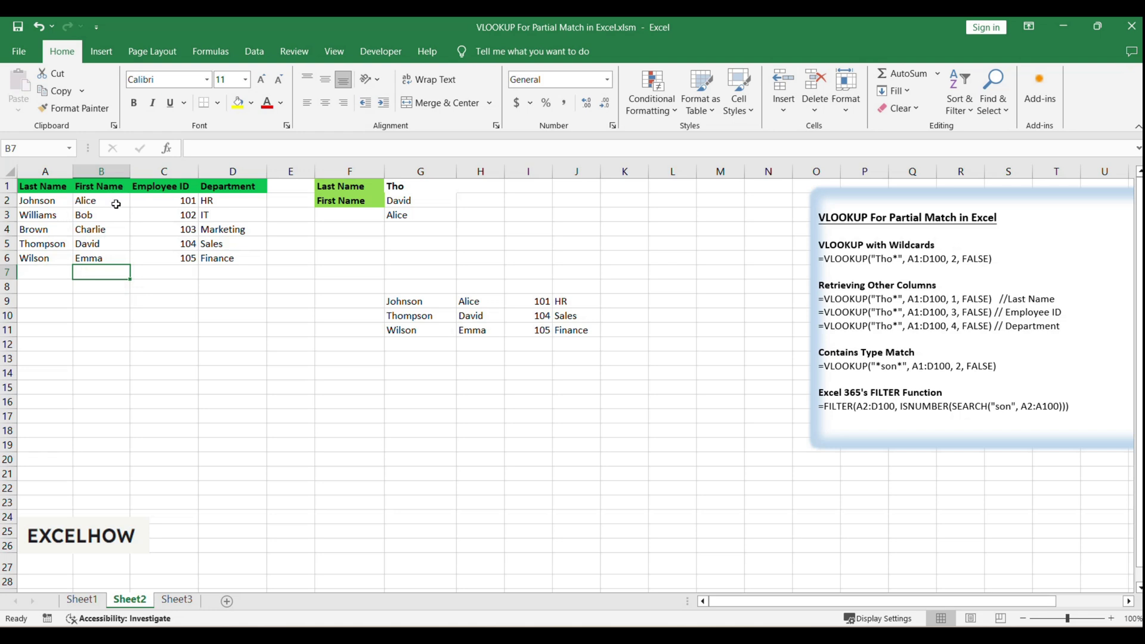
pyautogui.click(203, 189)
pyautogui.press('Left')
pyautogui.press('Left')
pyautogui.press('Left')
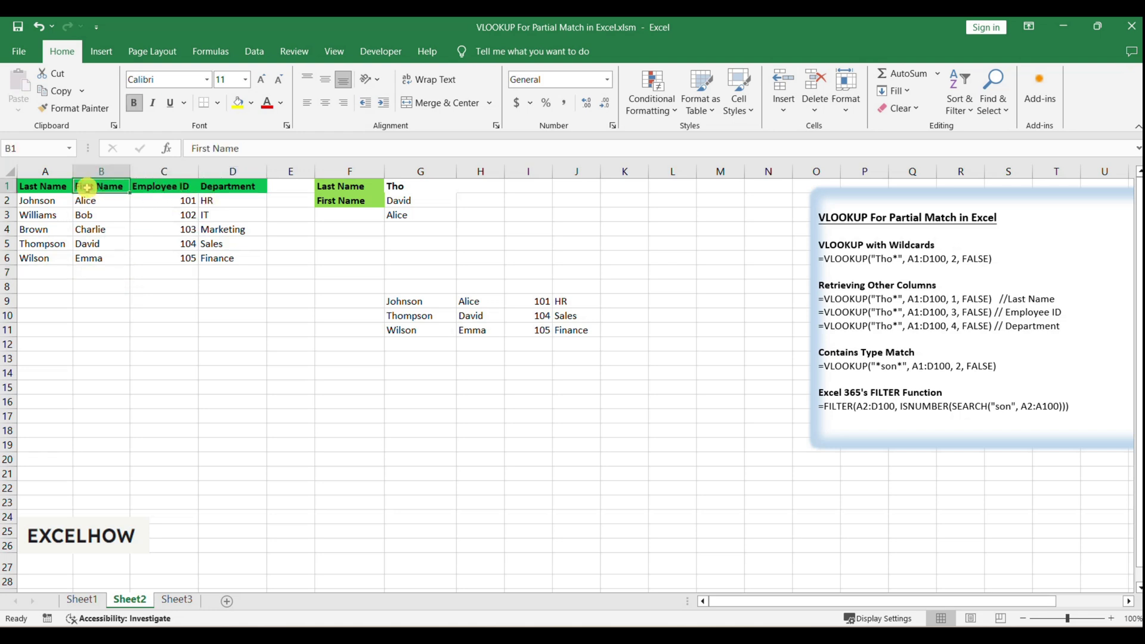
pyautogui.click(224, 189)
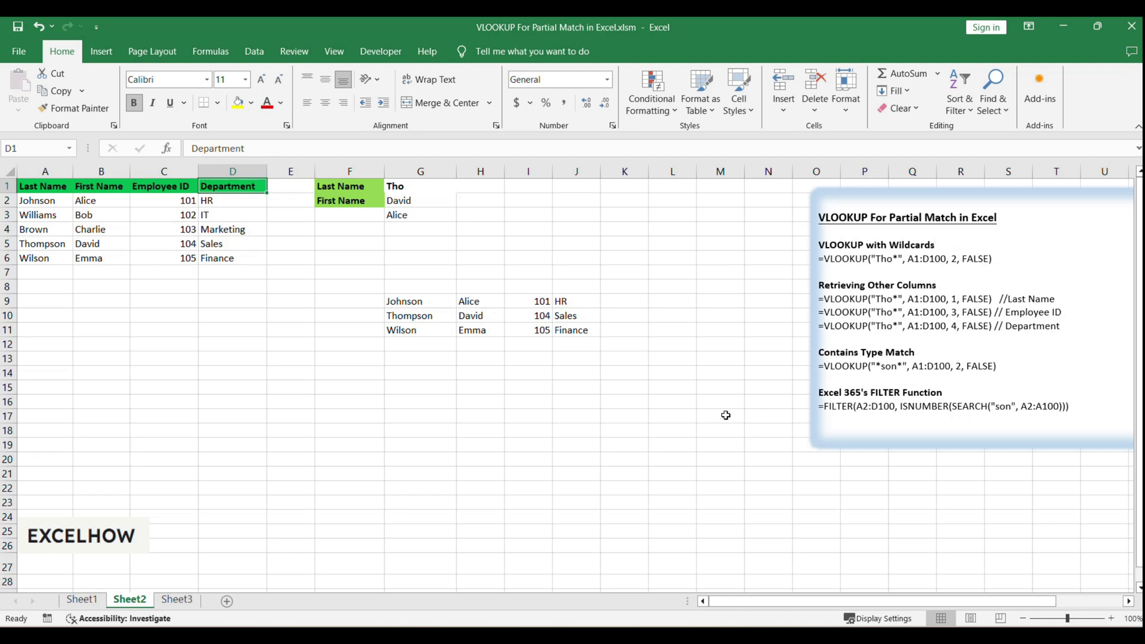
pyautogui.click(101, 357)
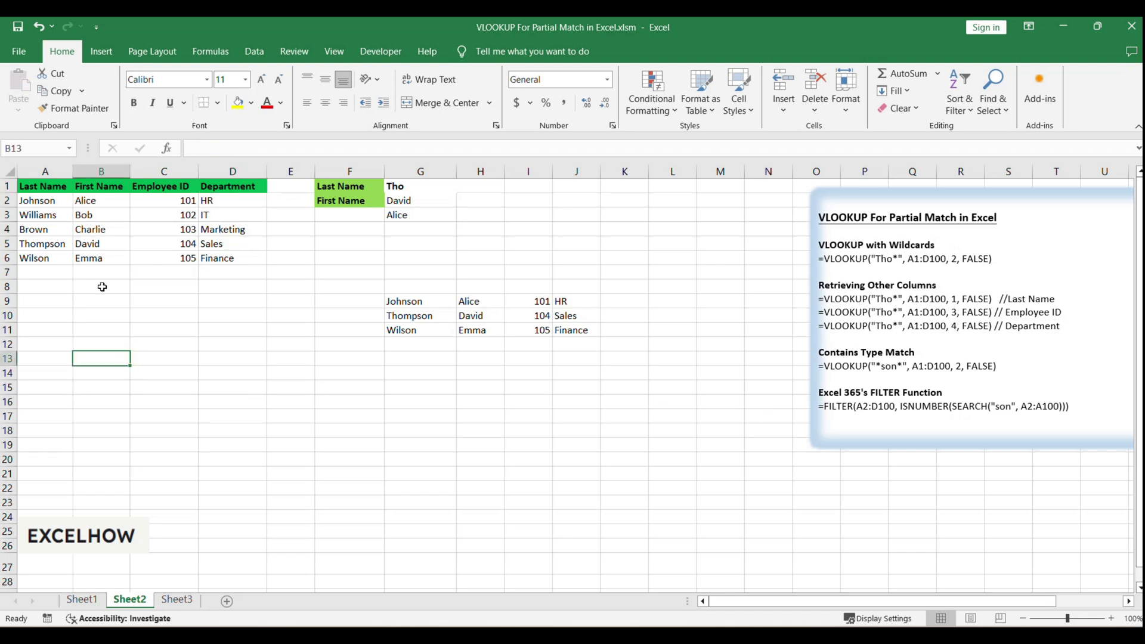
pyautogui.moveTo(50, 204); pyautogui.dragTo(62, 262)
pyautogui.click(106, 285)
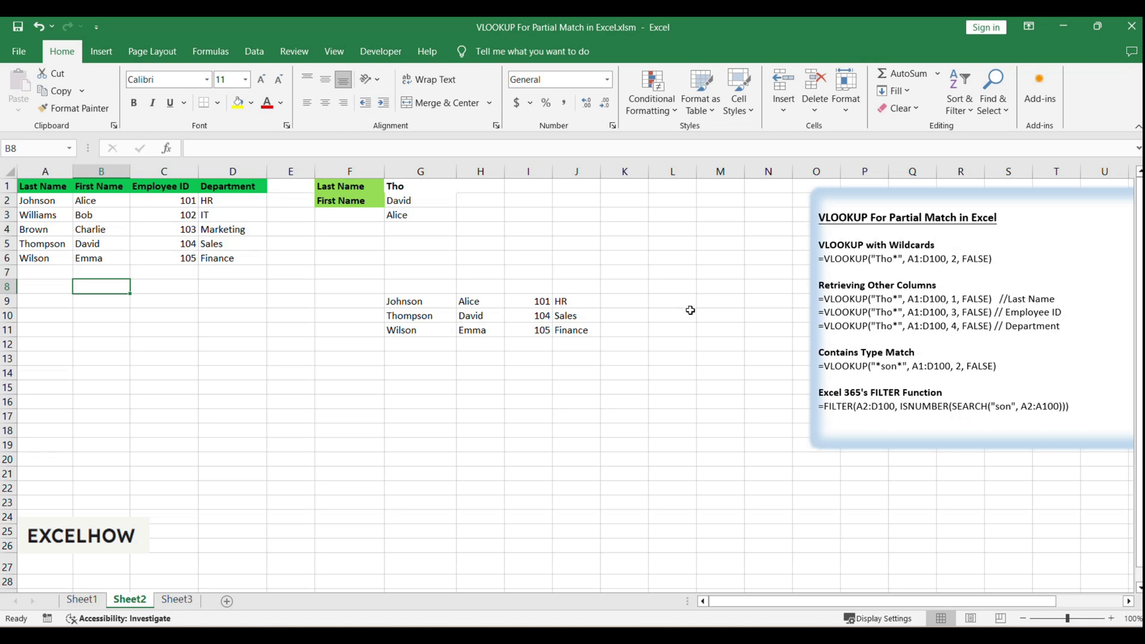
pyautogui.click(956, 271)
pyautogui.click(872, 258)
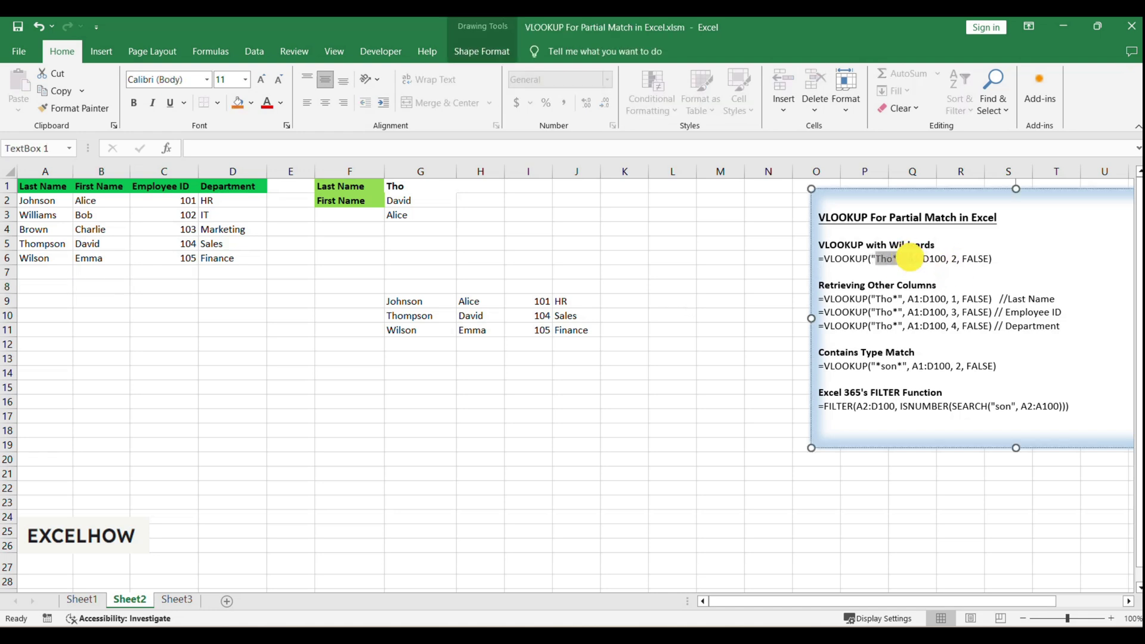
pyautogui.click(916, 286)
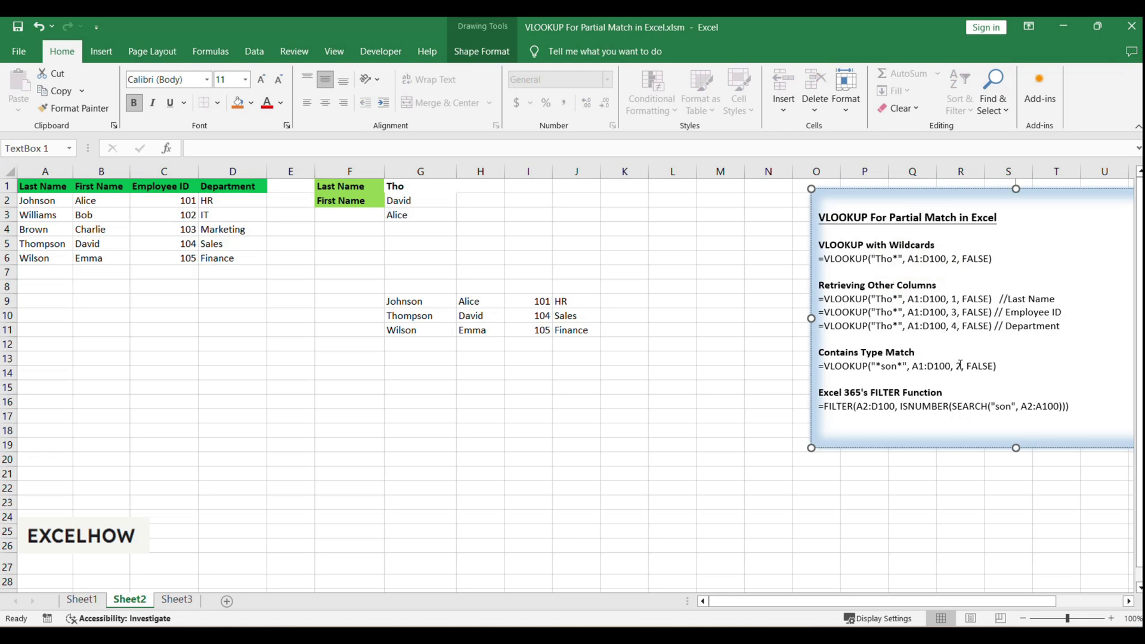
pyautogui.doubleClick(883, 260)
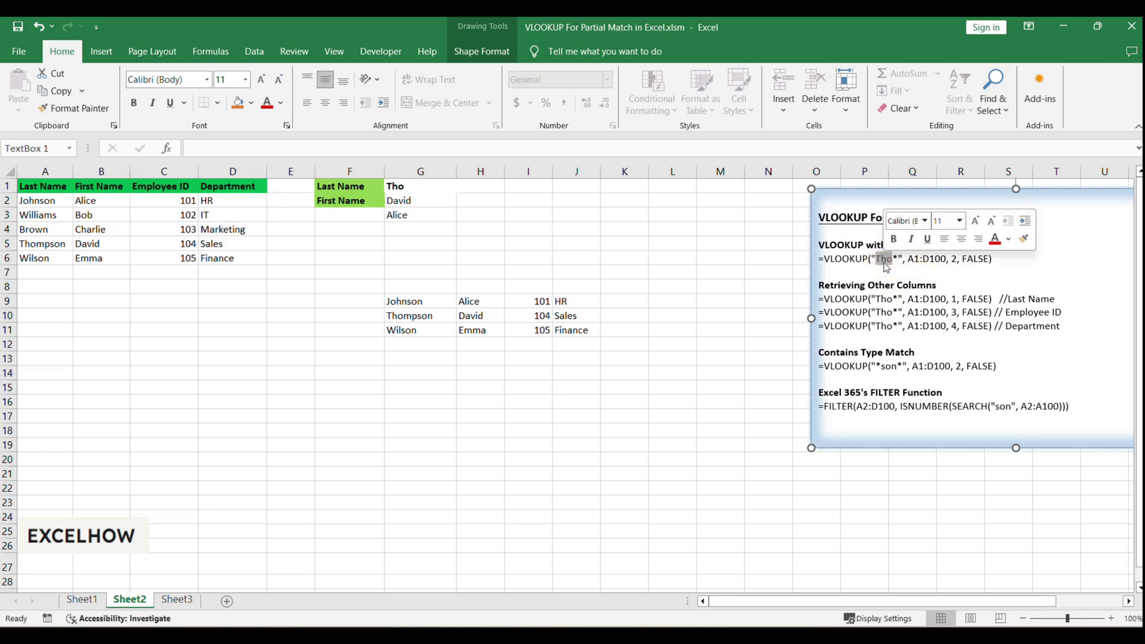
# Check G2's VLOOKUP result against Brown and Thompson in A4:A5, then return to Sheet2
pyautogui.click(525, 212)
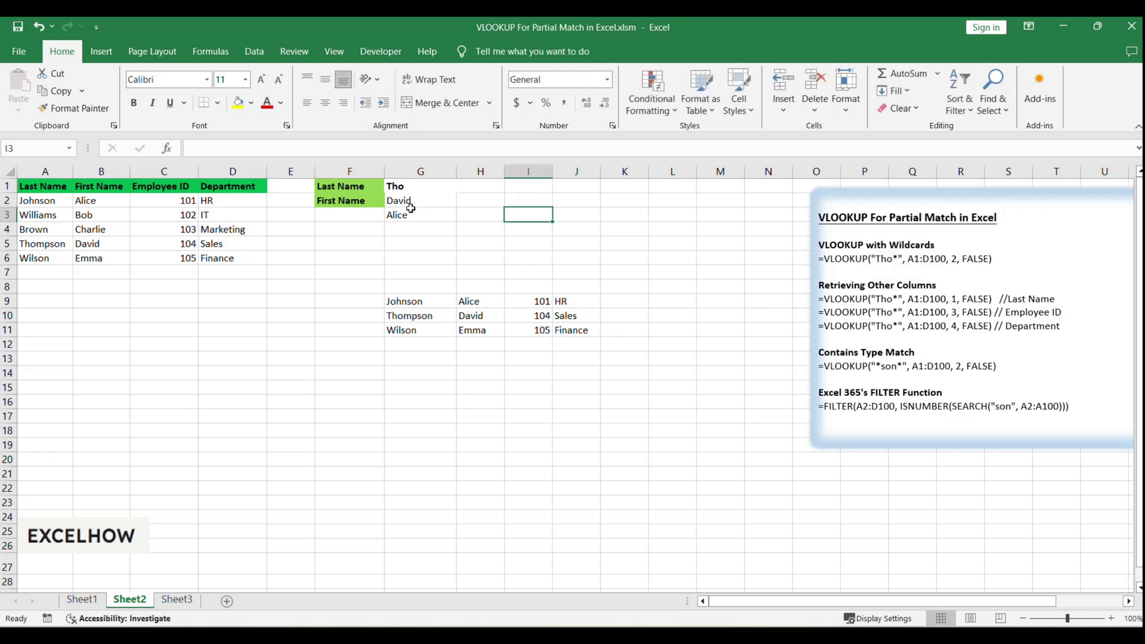
pyautogui.click(402, 201)
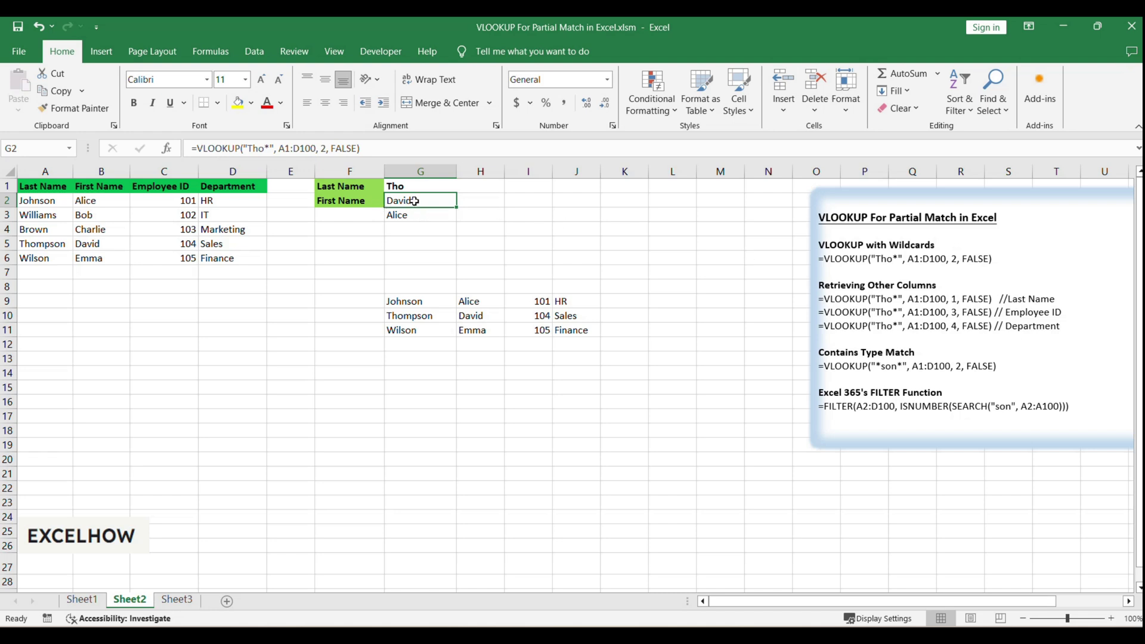
pyautogui.click(39, 243)
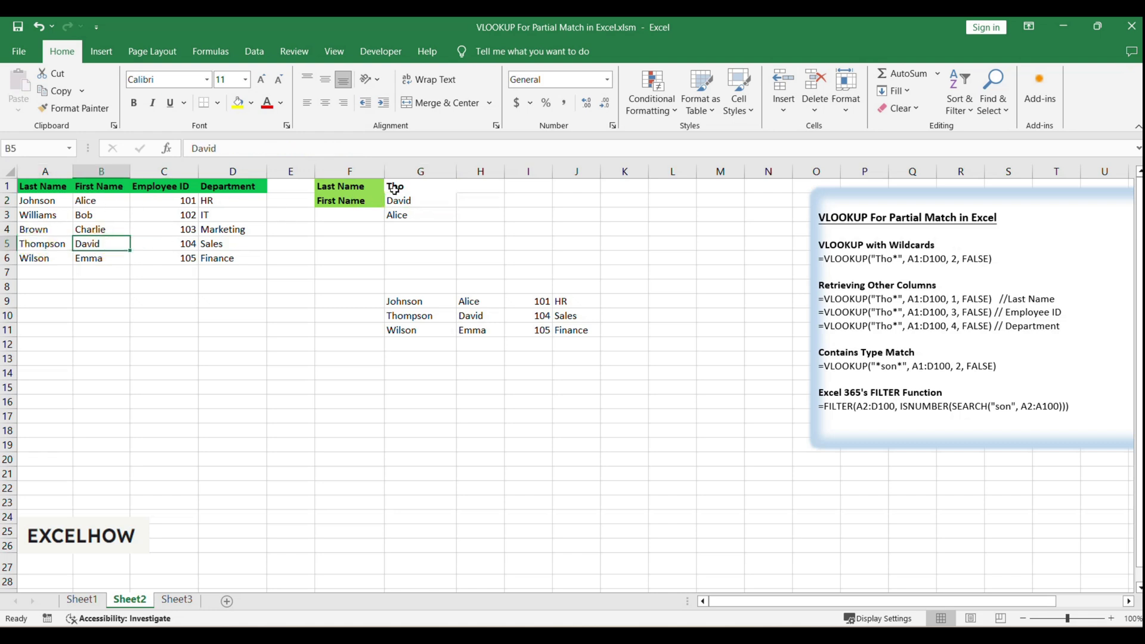
pyautogui.click(429, 201)
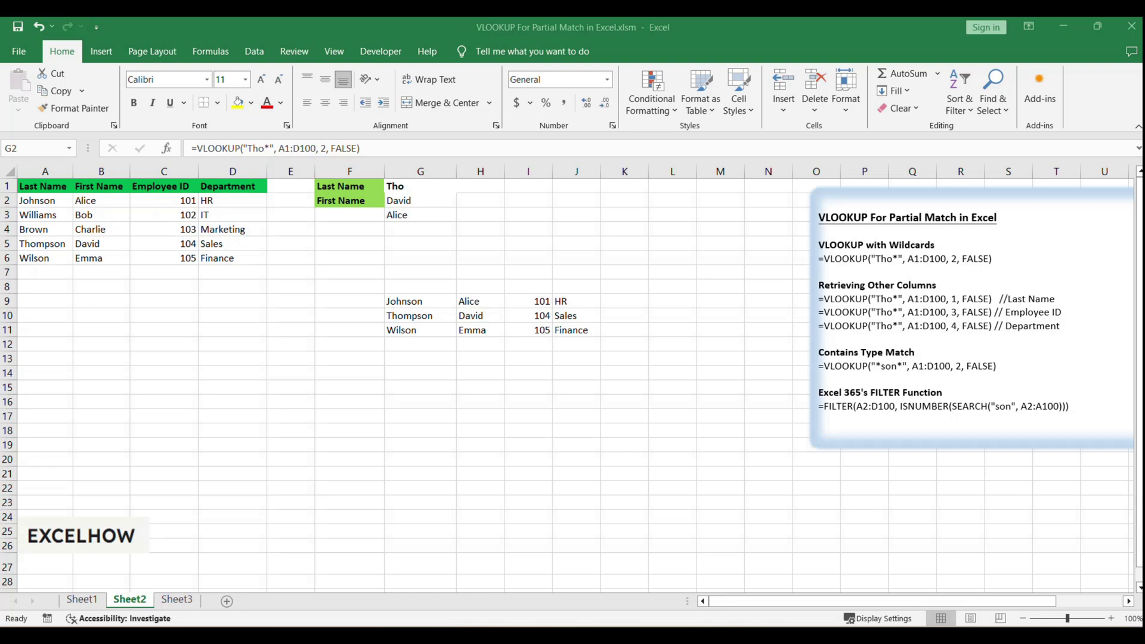
pyautogui.click(403, 201)
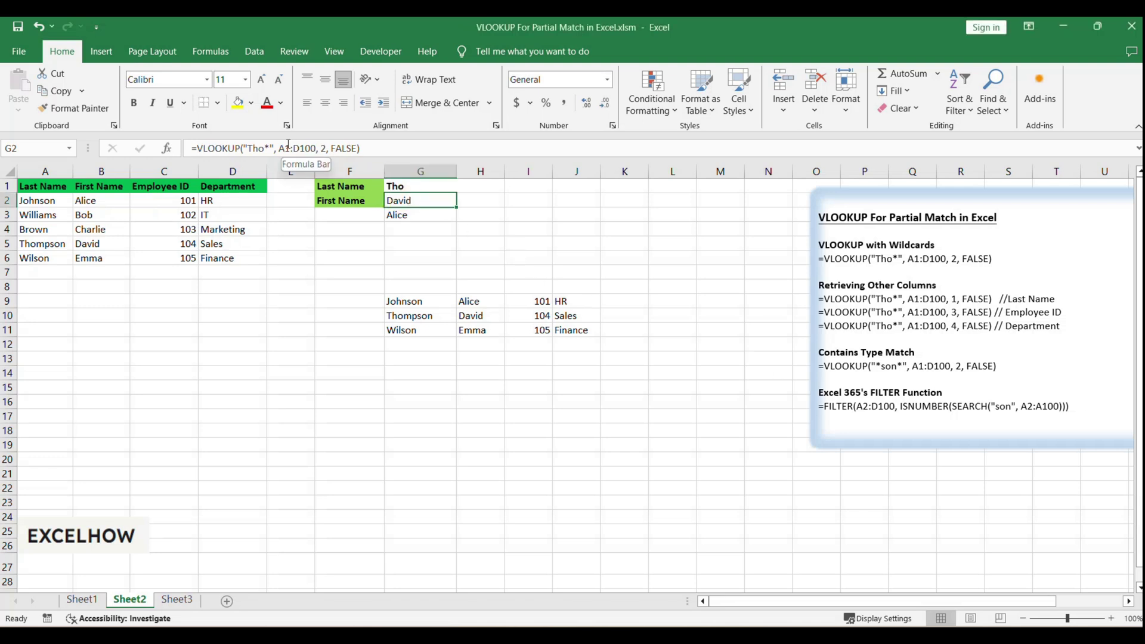
pyautogui.click(48, 230)
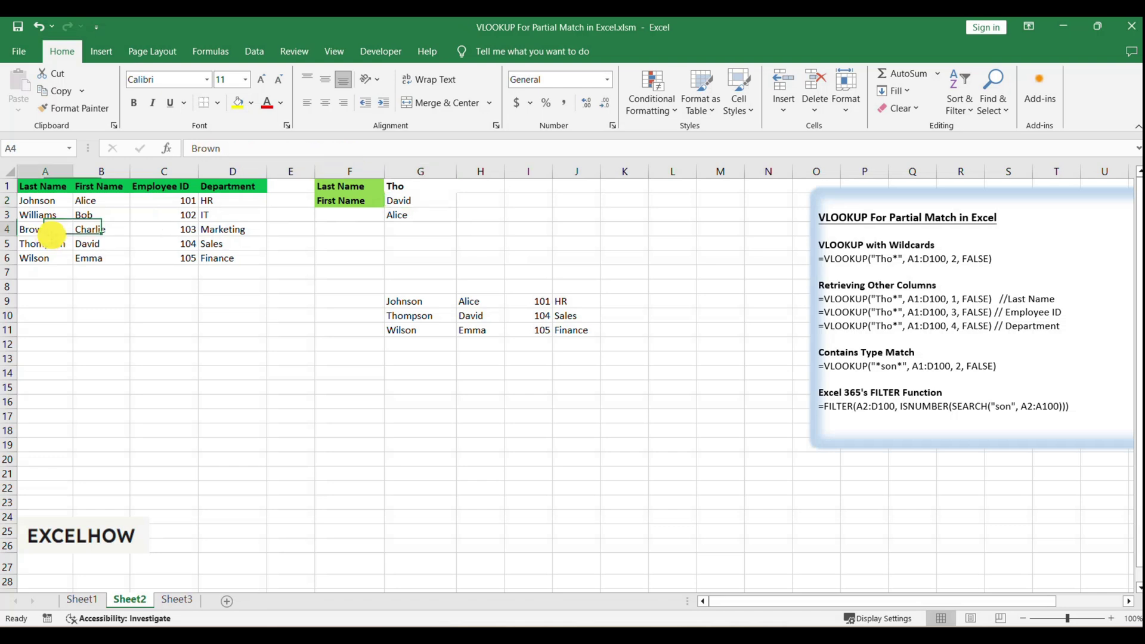
pyautogui.click(46, 244)
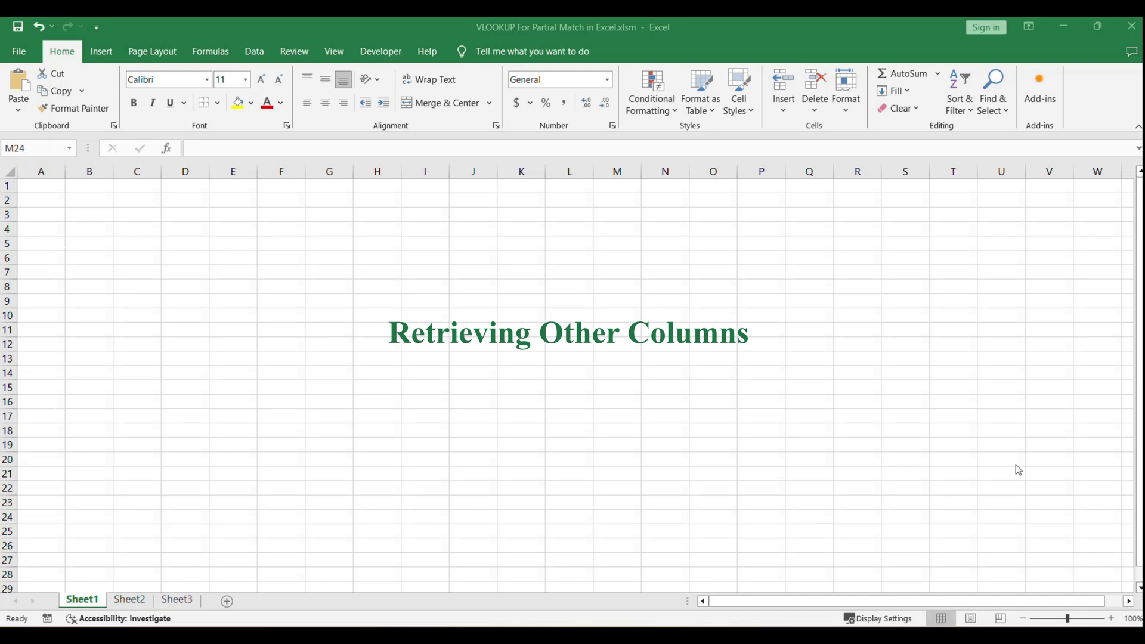
pyautogui.click(129, 599)
pyautogui.click(769, 474)
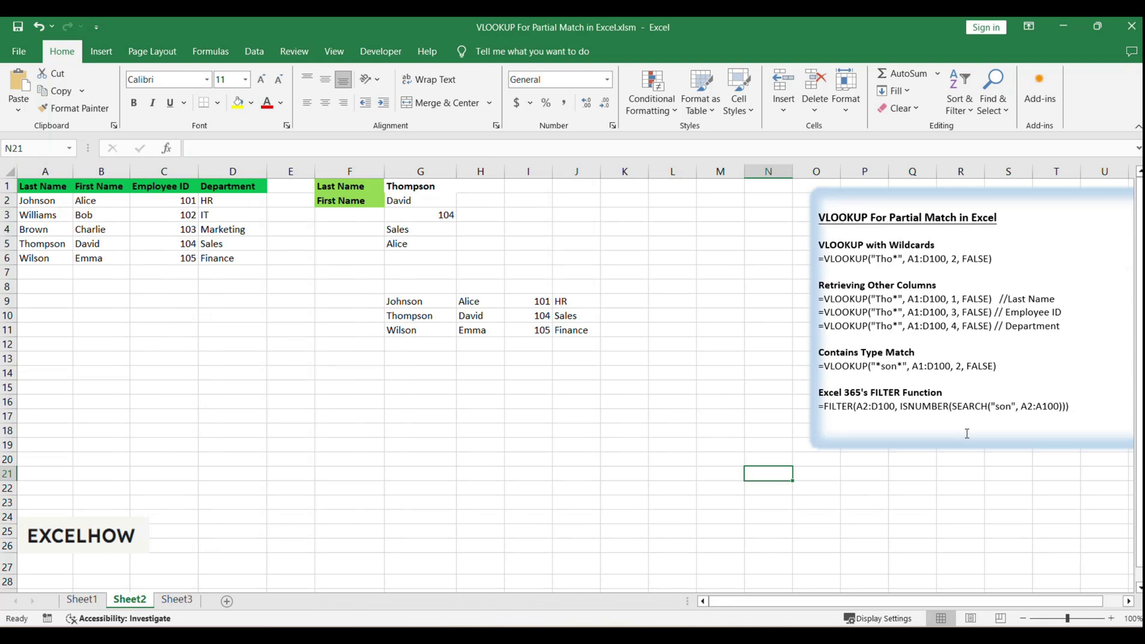
# Review and re-commit G1's Tho* last-name lookup returning Thompson
pyautogui.click(616, 257)
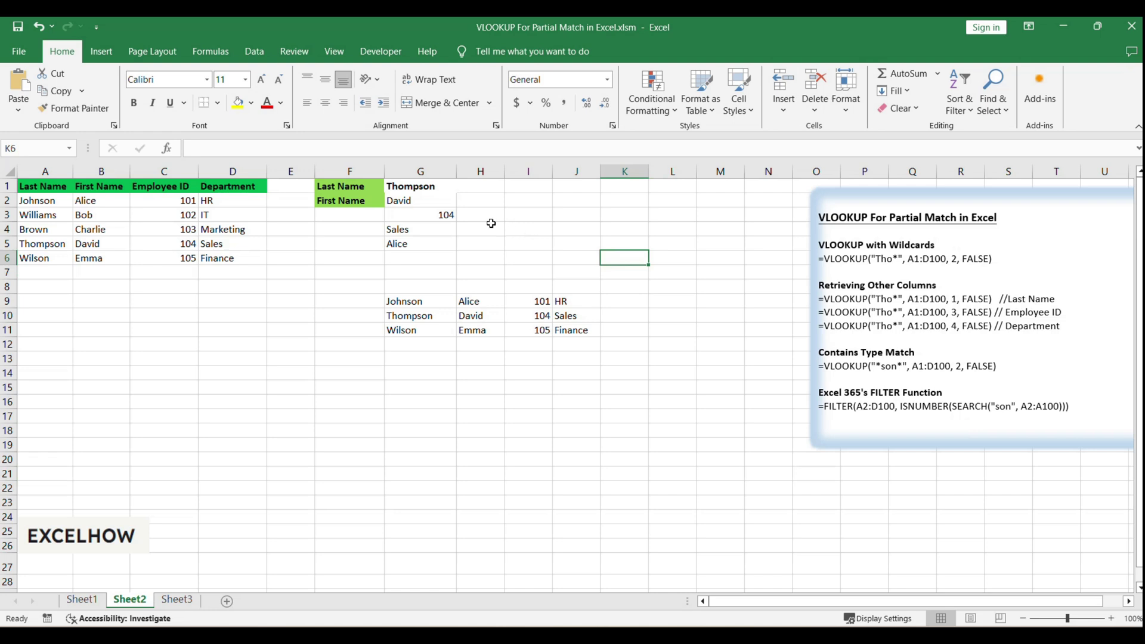
pyautogui.click(401, 189)
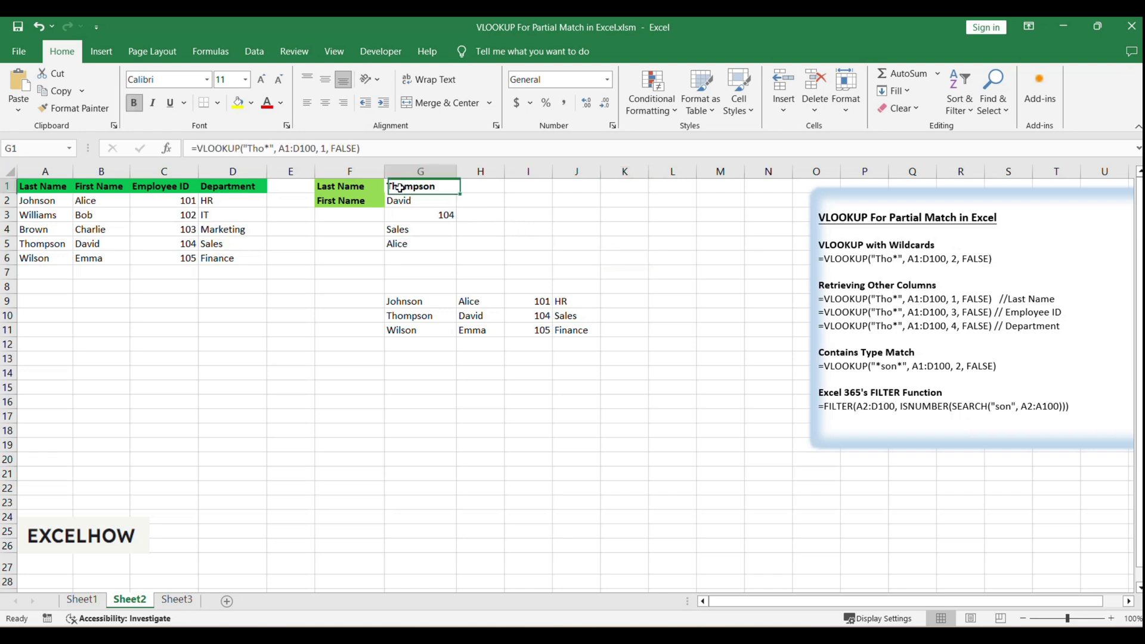
pyautogui.click(392, 150)
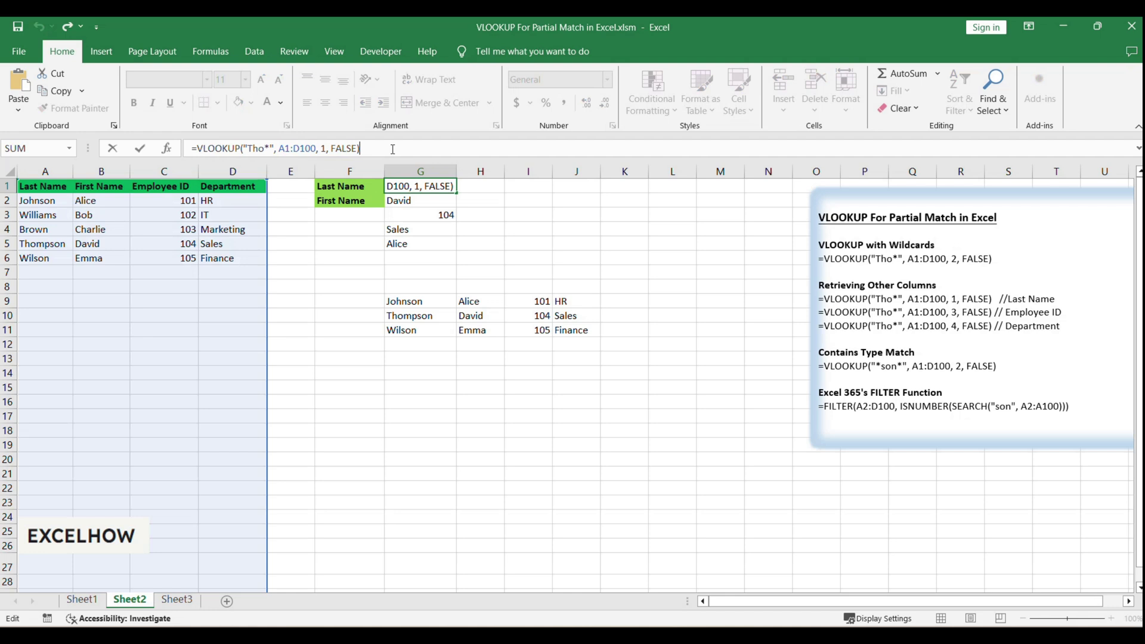
pyautogui.click(471, 401)
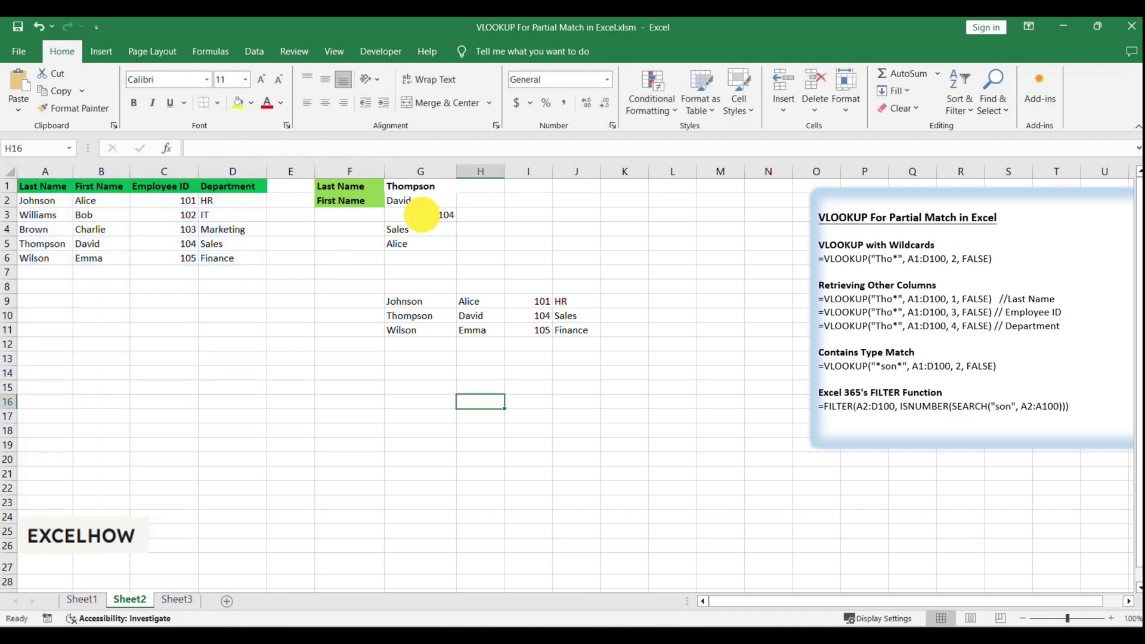
# Edit G3's VLOOKUP to return column 3 (ID 104) and check G4's Sales lookup
pyautogui.click(412, 215)
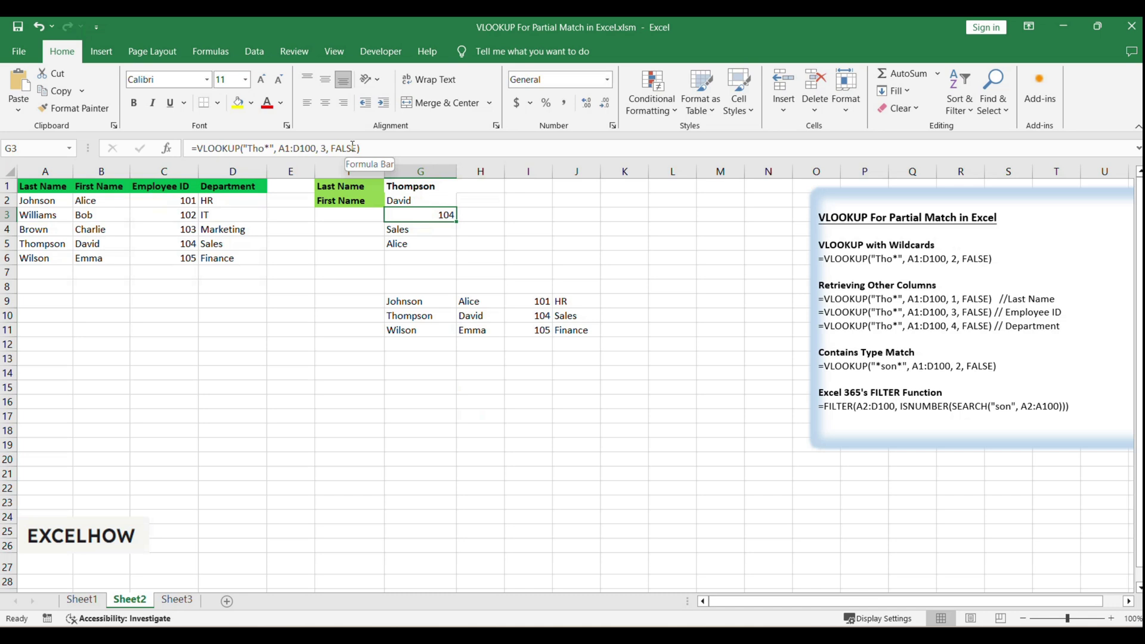
pyautogui.click(341, 149)
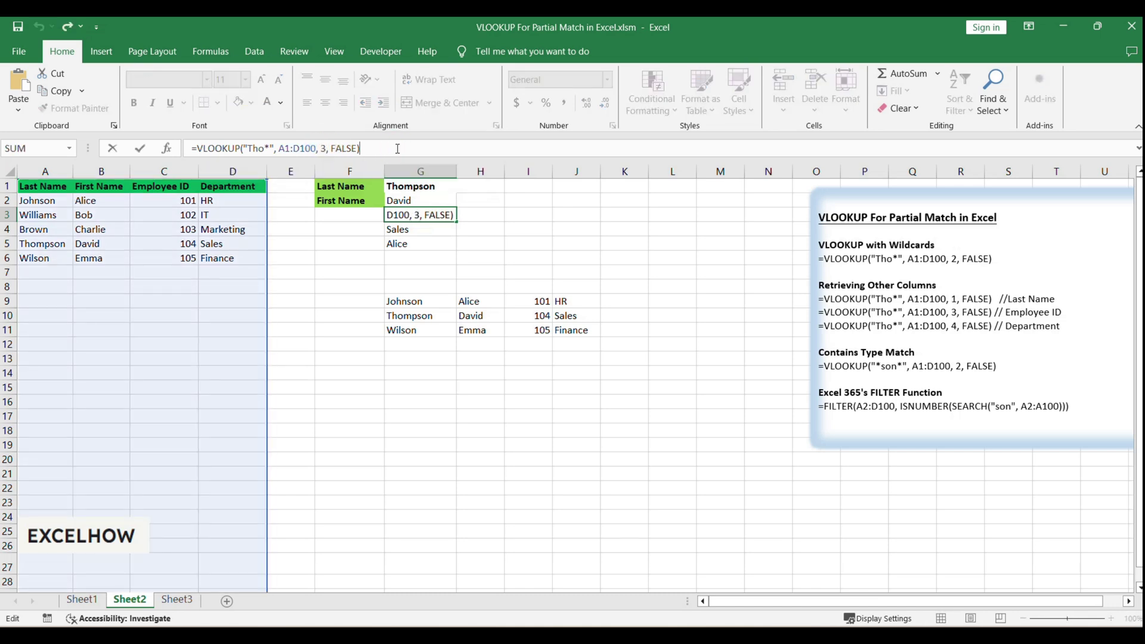
pyautogui.click(425, 229)
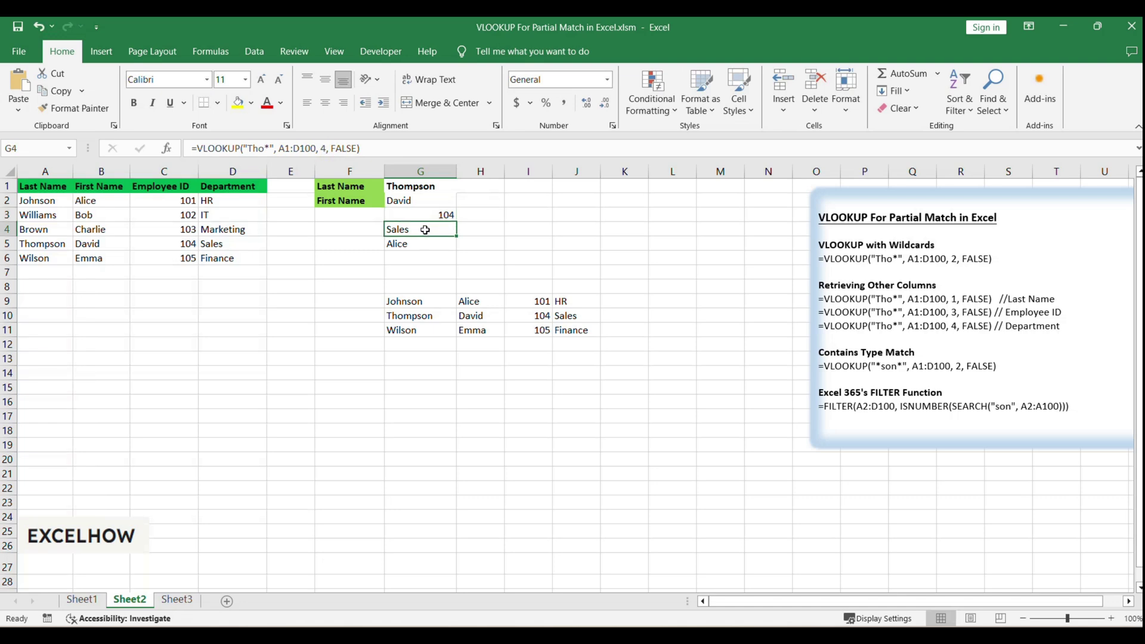
pyautogui.doubleClick(425, 230)
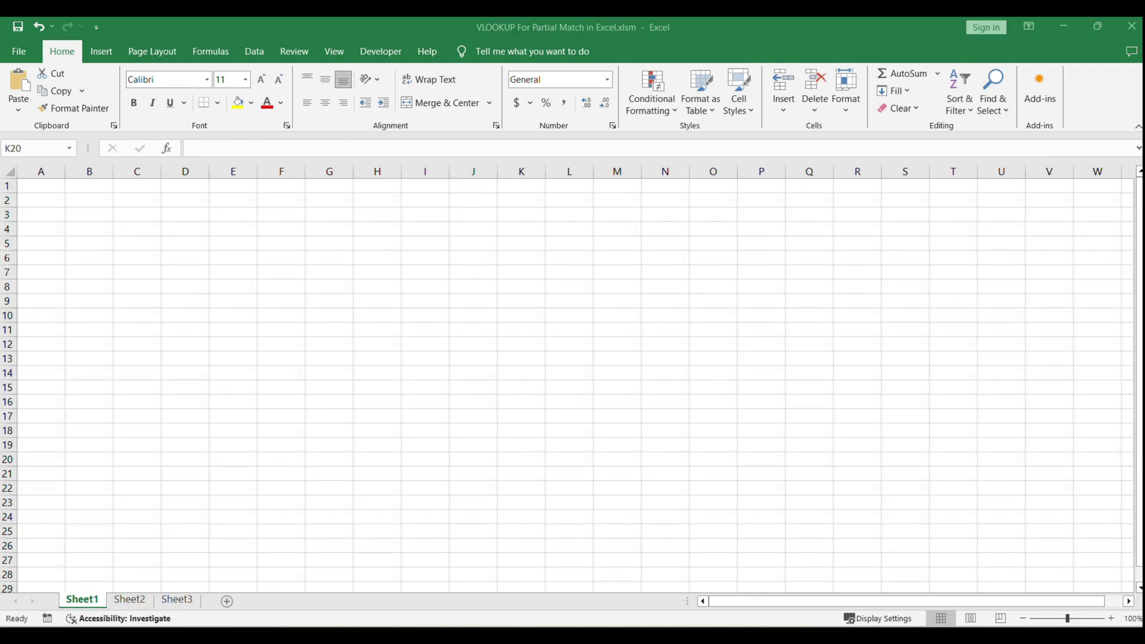
pyautogui.click(317, 437)
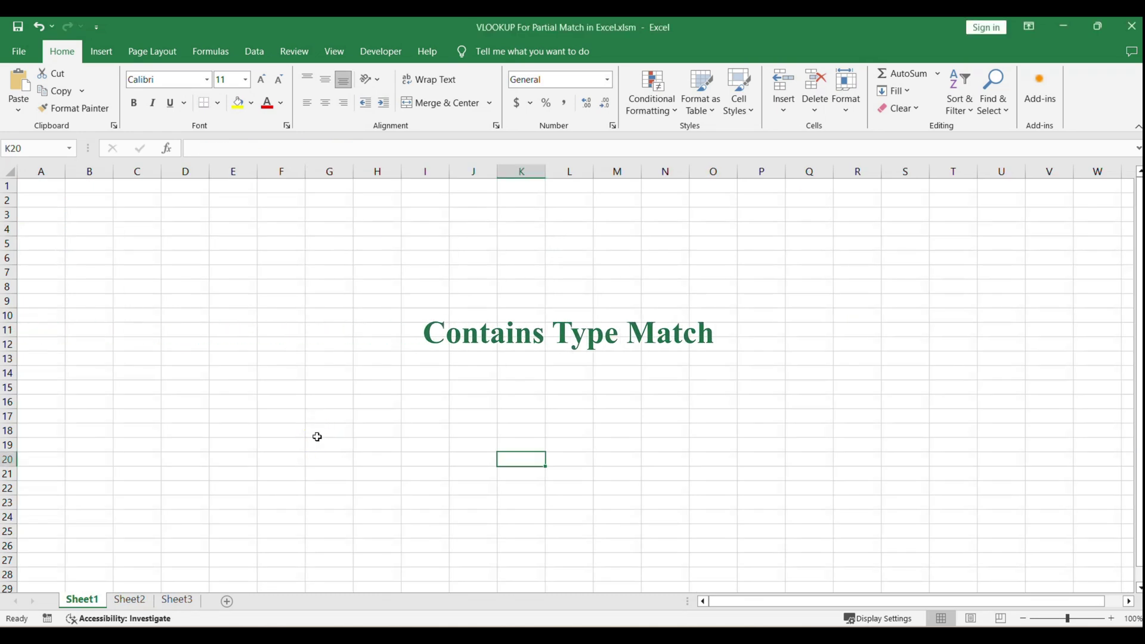
# On Sheet2, highlight the *son* contains-match VLOOKUP in the notes box
pyautogui.click(129, 600)
pyautogui.click(738, 389)
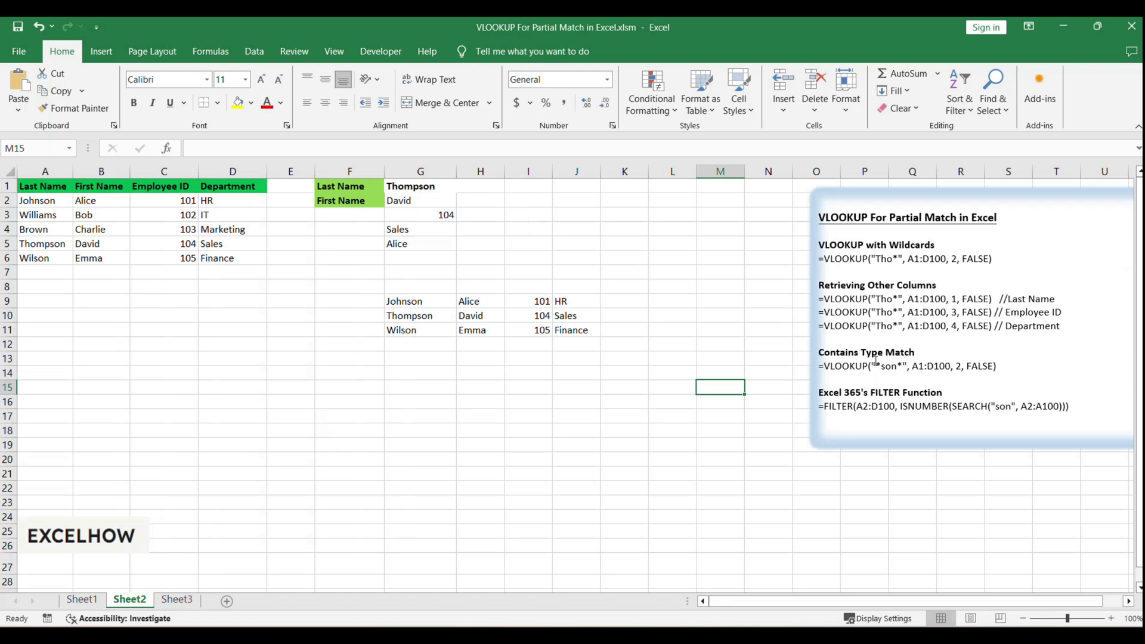
pyautogui.click(960, 367)
pyautogui.moveTo(824, 366); pyautogui.dragTo(994, 365)
pyautogui.click(1036, 387)
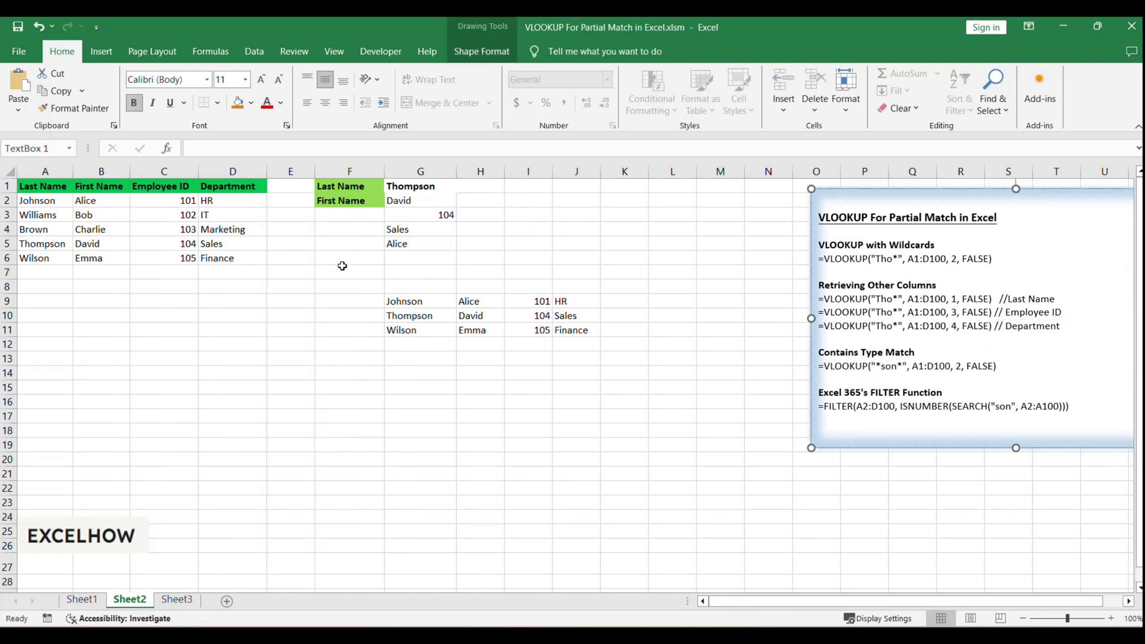
pyautogui.click(341, 271)
# Edit and commit G5's *son* lookup formula so it returns Alice
pyautogui.click(394, 243)
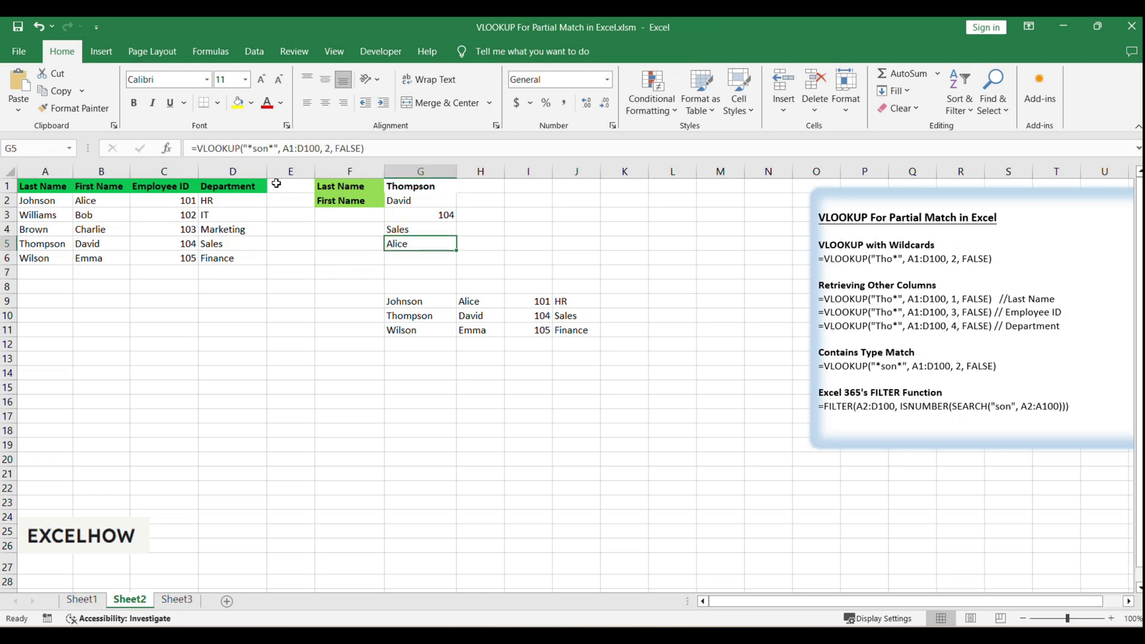
pyautogui.click(256, 146)
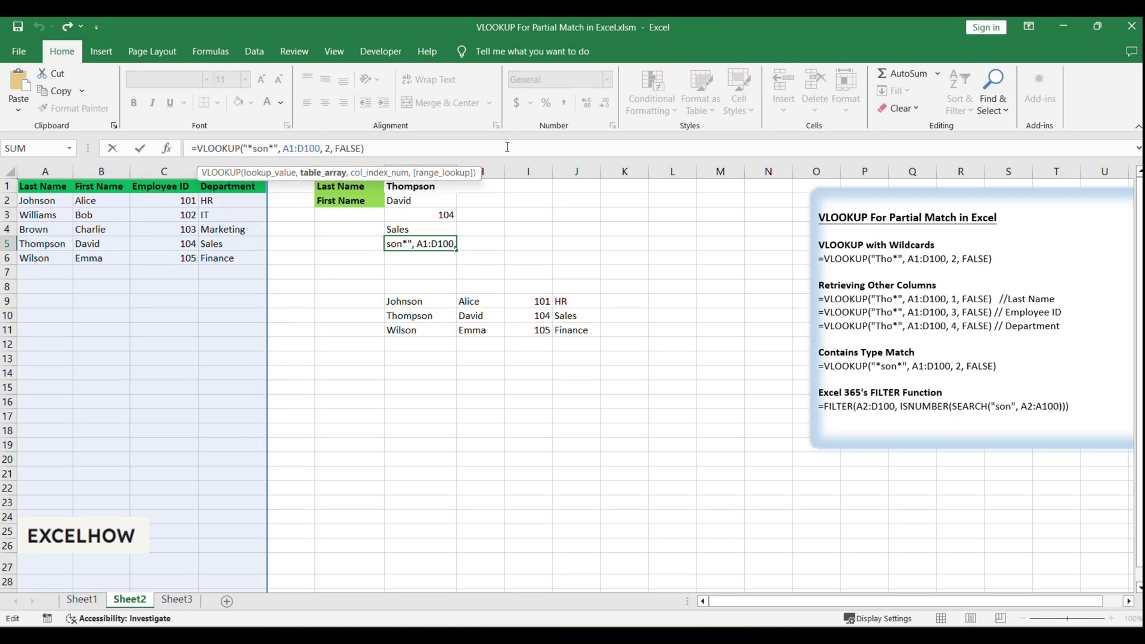
pyautogui.click(459, 145)
pyautogui.press('Return')
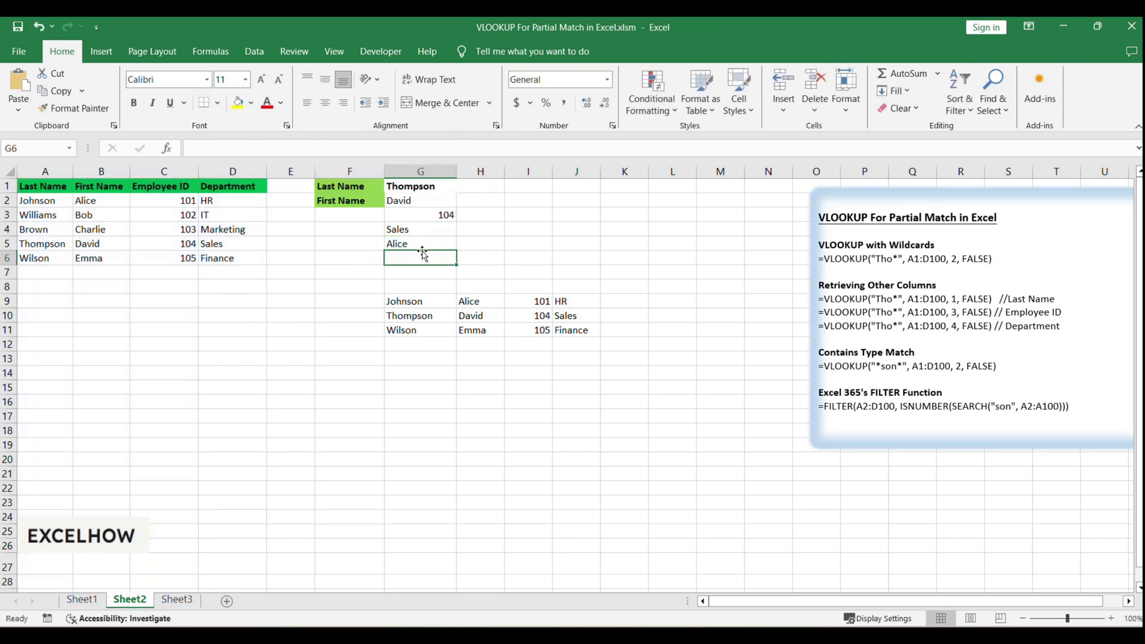
pyautogui.click(408, 247)
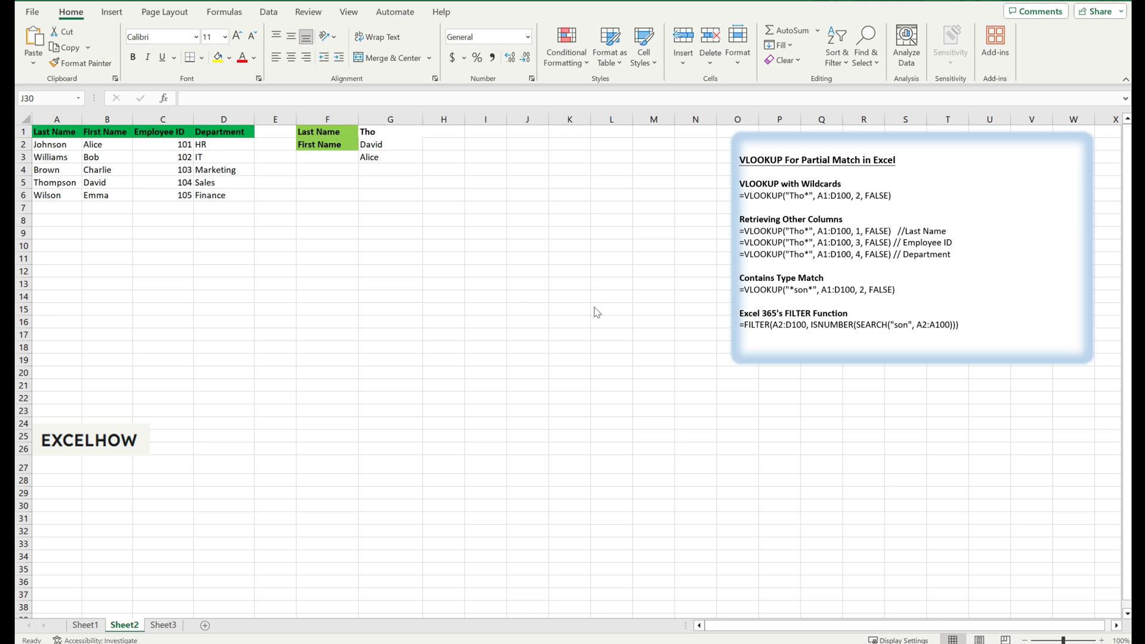
# Paste the notes' FILTER formula into G9, spilling Johnson, Thompson and Wilson rows
pyautogui.moveTo(744, 325); pyautogui.dragTo(984, 326)
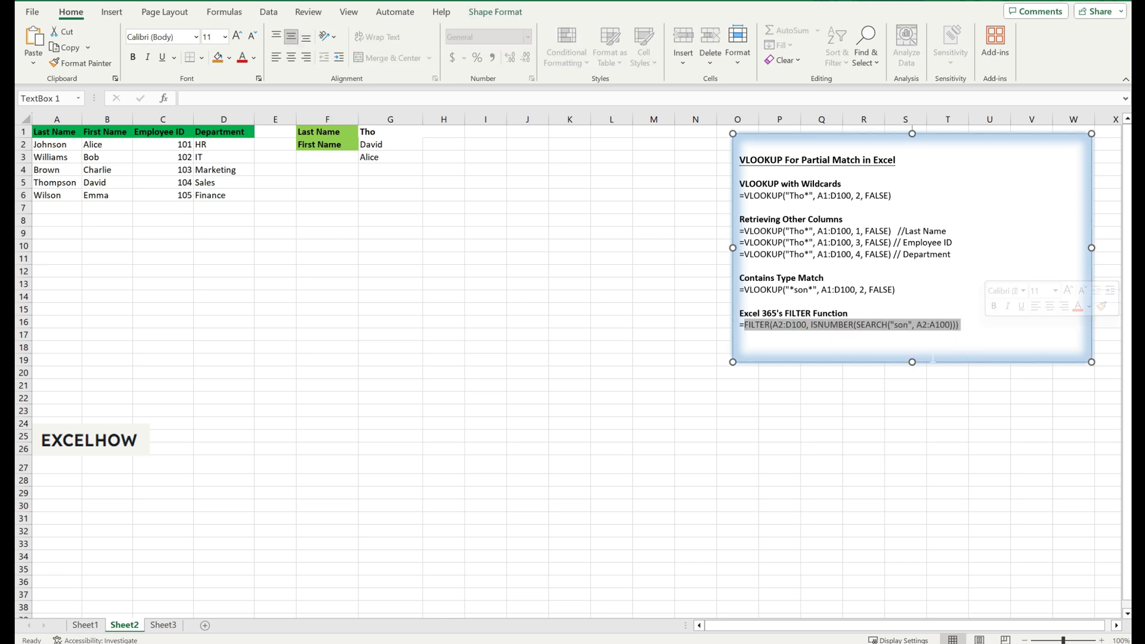
pyautogui.click(478, 355)
pyautogui.click(378, 235)
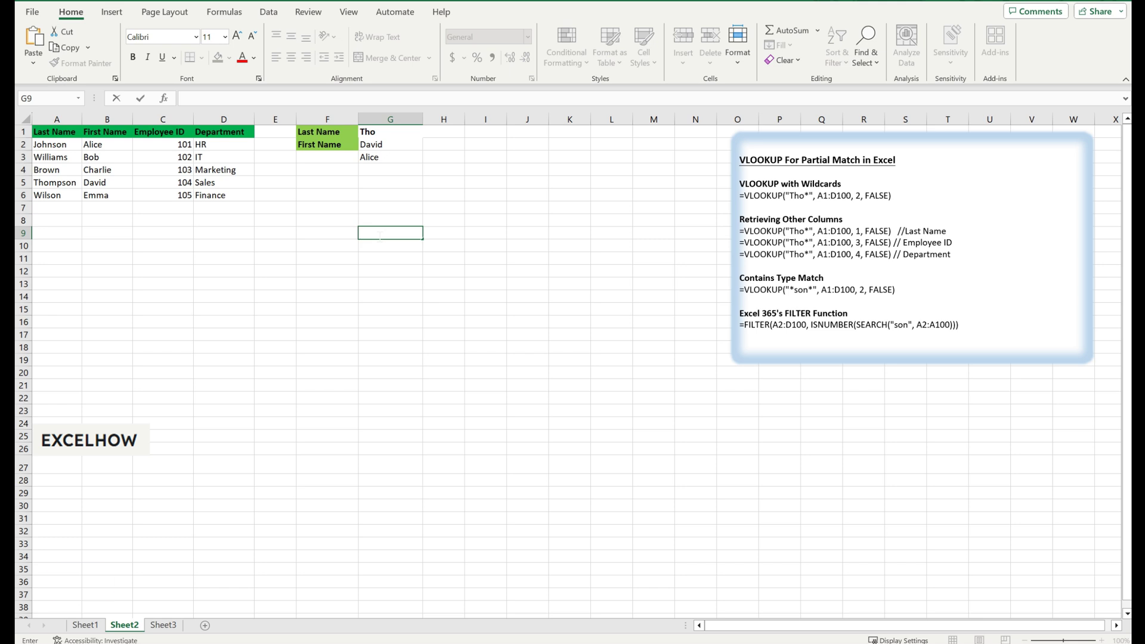
pyautogui.write('=FILTER(A2:D100, ISNUMBER(SEARCH("son", A2:A100)))')
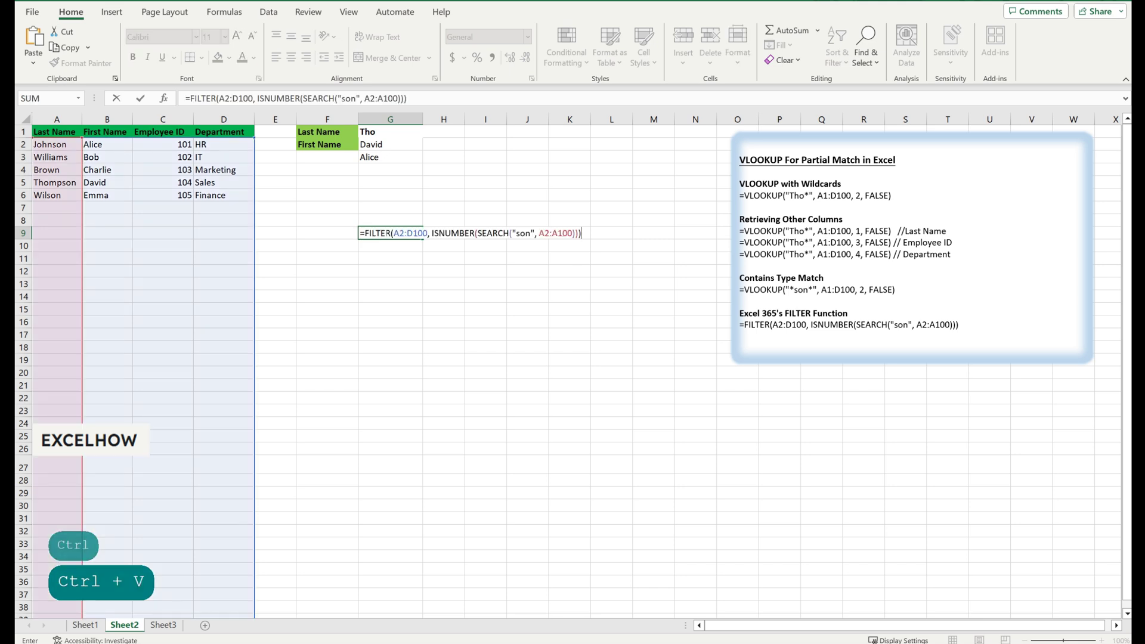
pyautogui.click(421, 98)
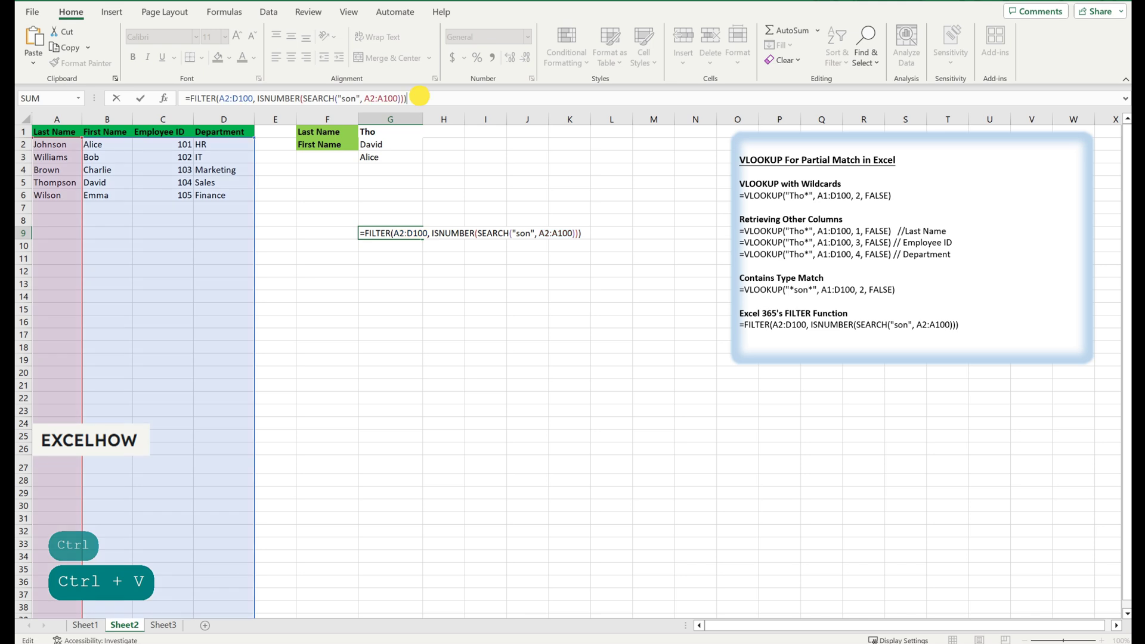
pyautogui.press('Return')
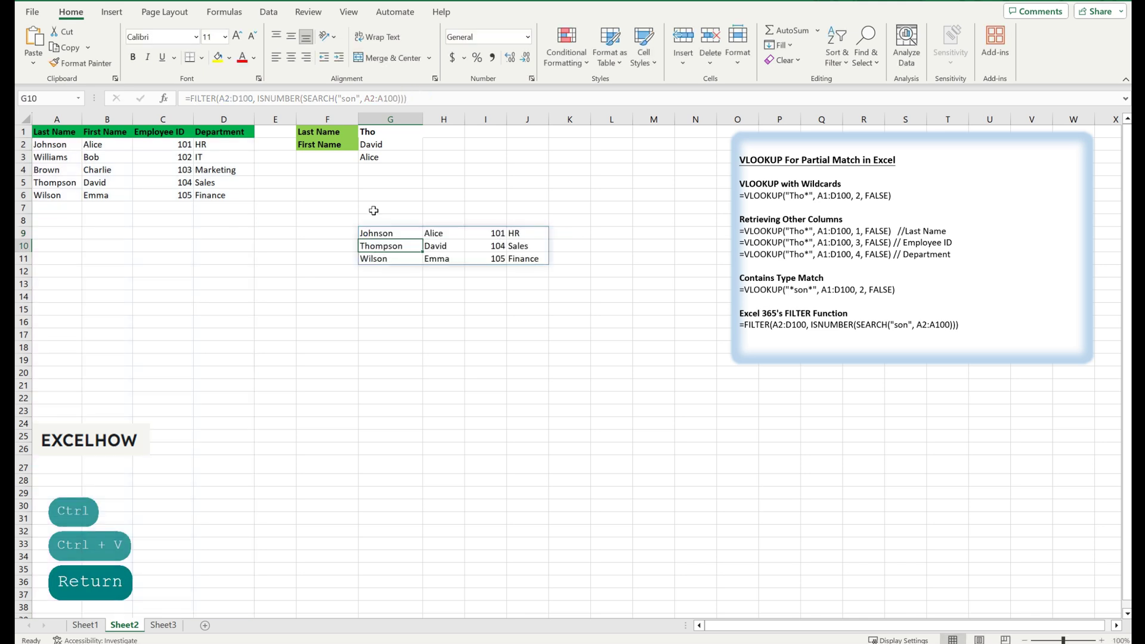
pyautogui.click(384, 235)
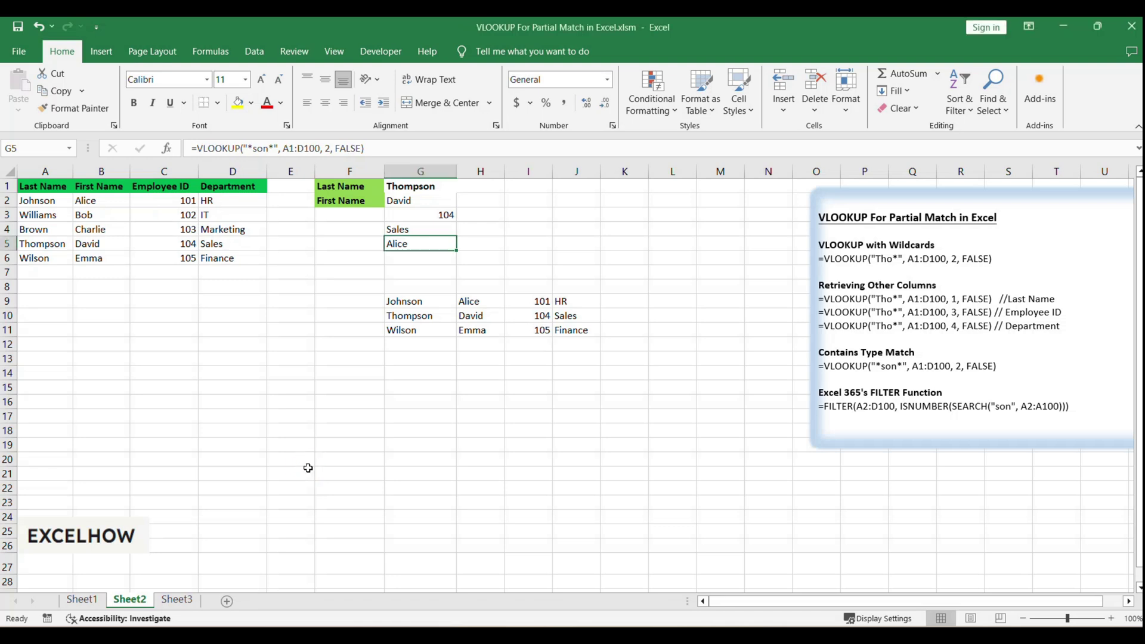
pyautogui.moveTo(824, 261)
pyautogui.mouseDown()
pyautogui.moveTo(979, 261)
pyautogui.moveTo(996, 312)
pyautogui.moveTo(996, 404)
pyautogui.moveTo(1086, 411)
pyautogui.mouseUp()
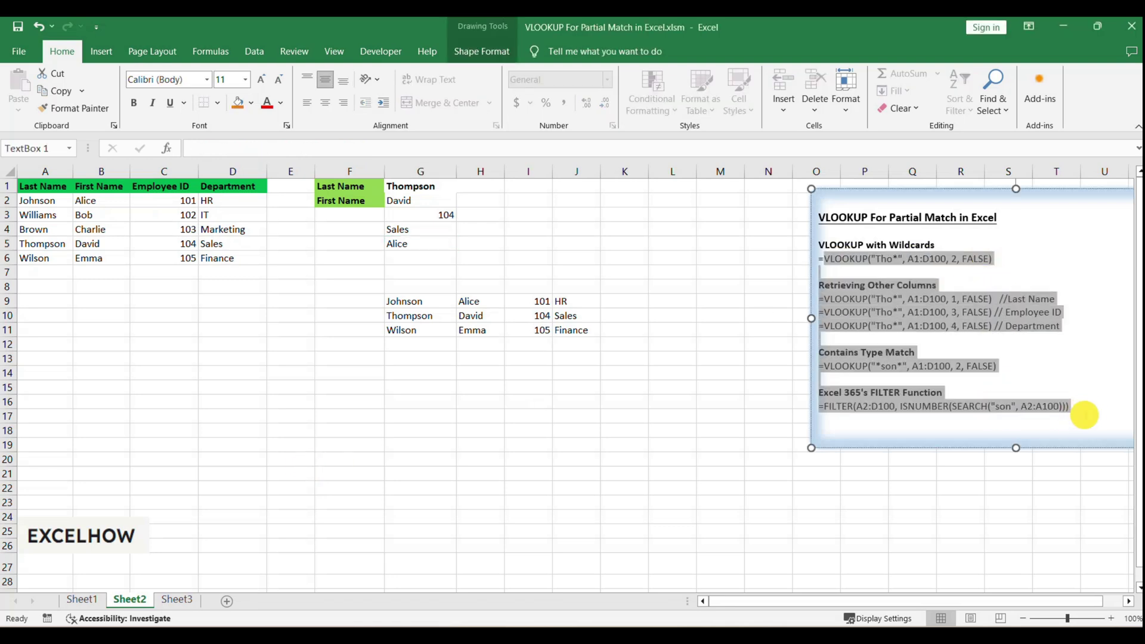
pyautogui.click(1006, 406)
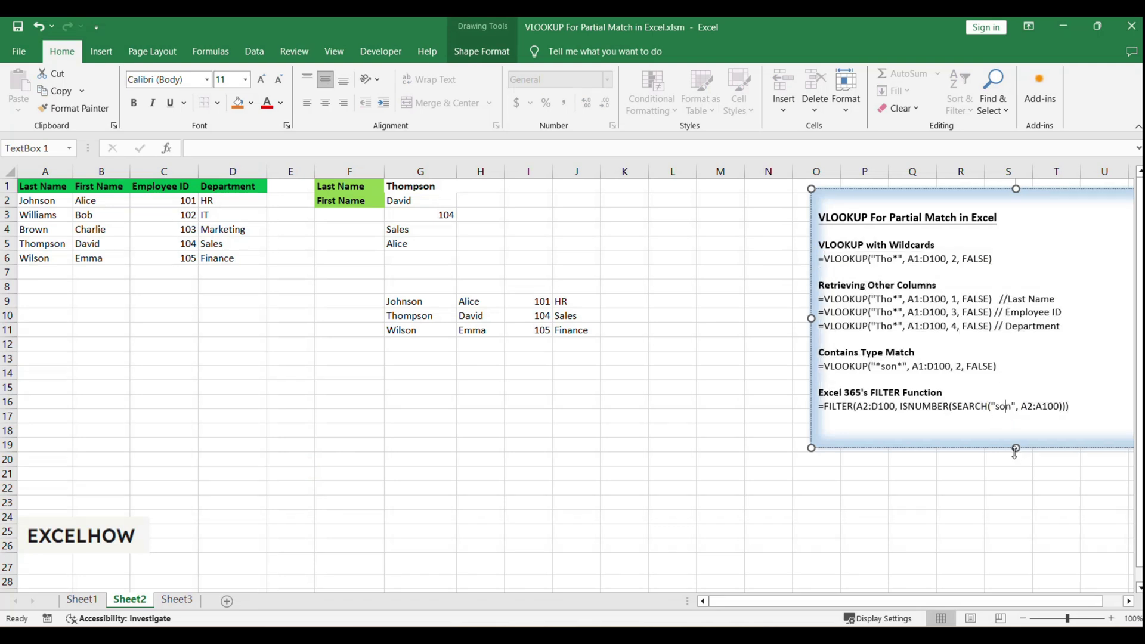
pyautogui.click(575, 418)
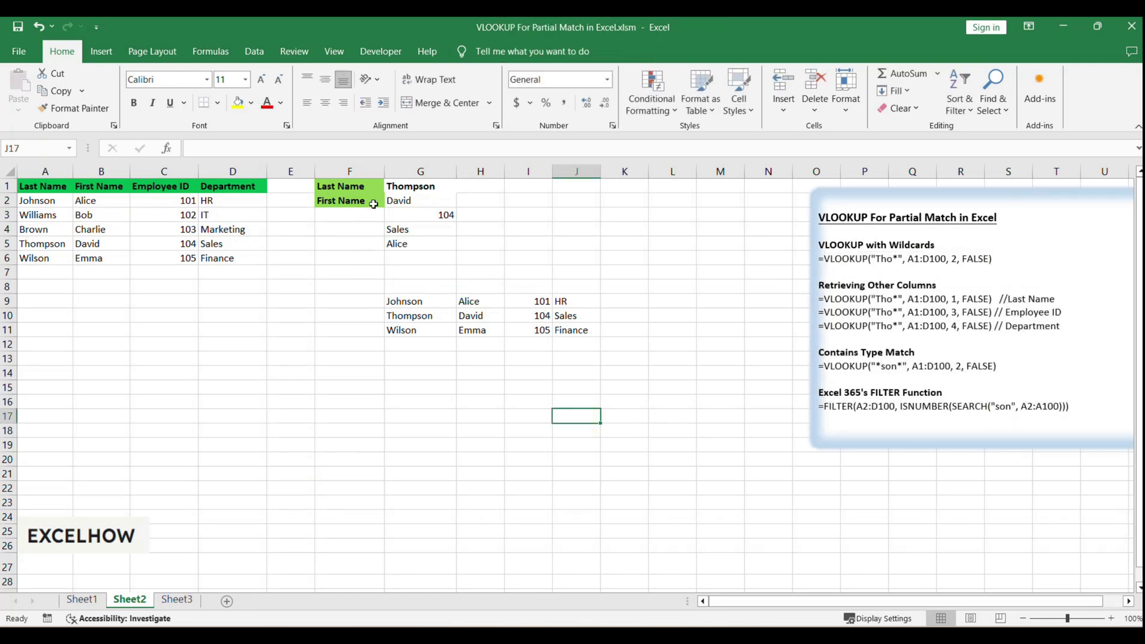
pyautogui.click(403, 186)
pyautogui.click(418, 200)
pyautogui.click(426, 216)
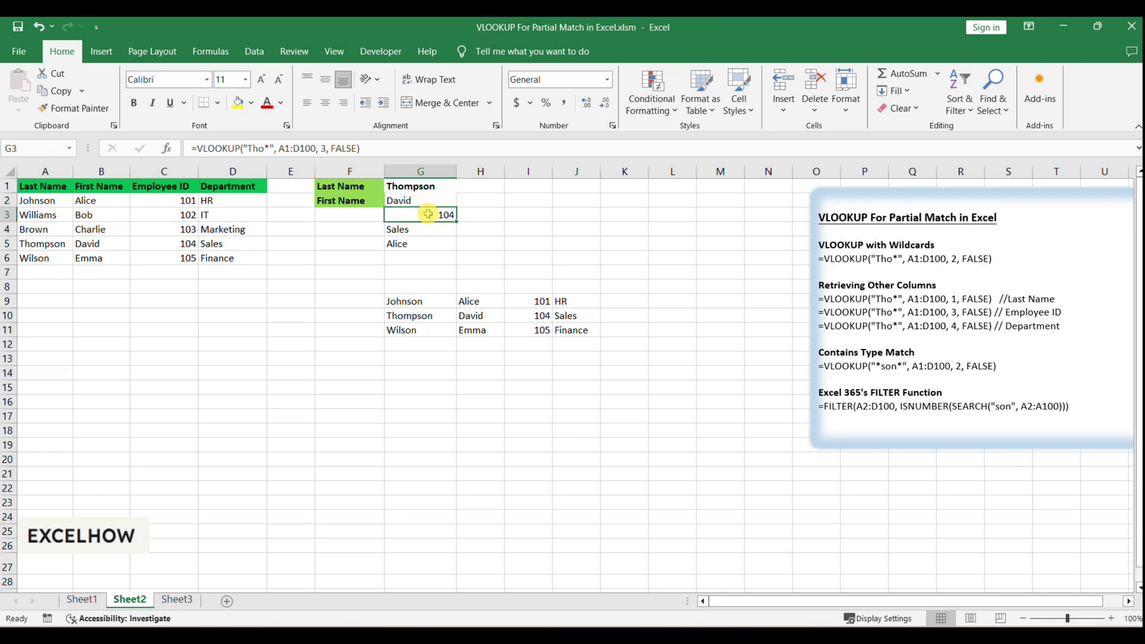
pyautogui.click(421, 230)
pyautogui.click(423, 250)
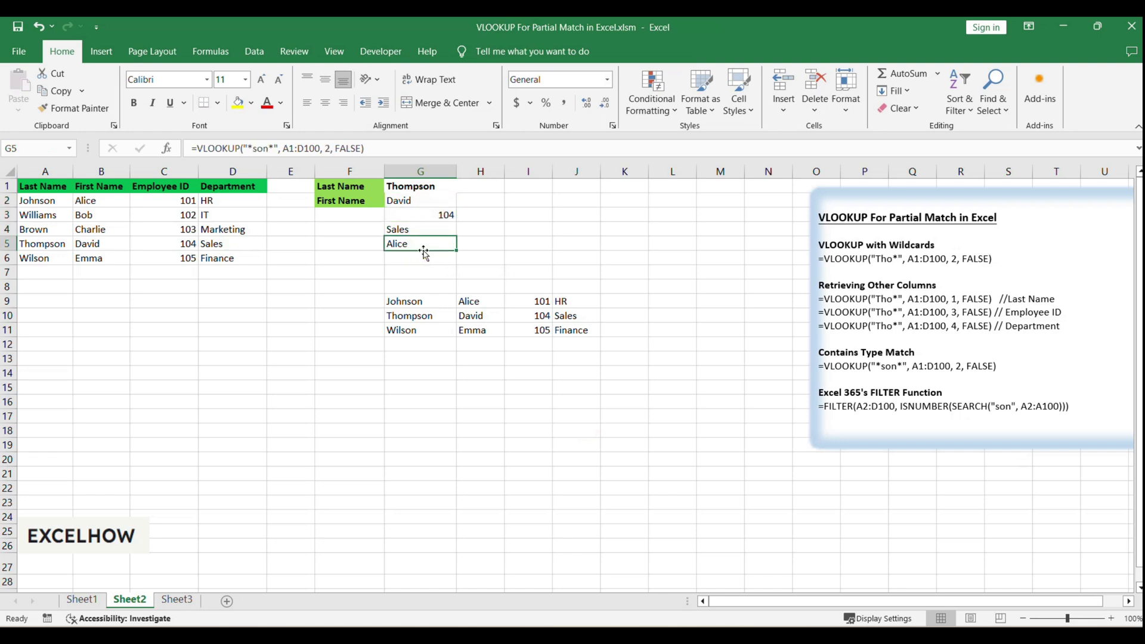
pyautogui.click(609, 270)
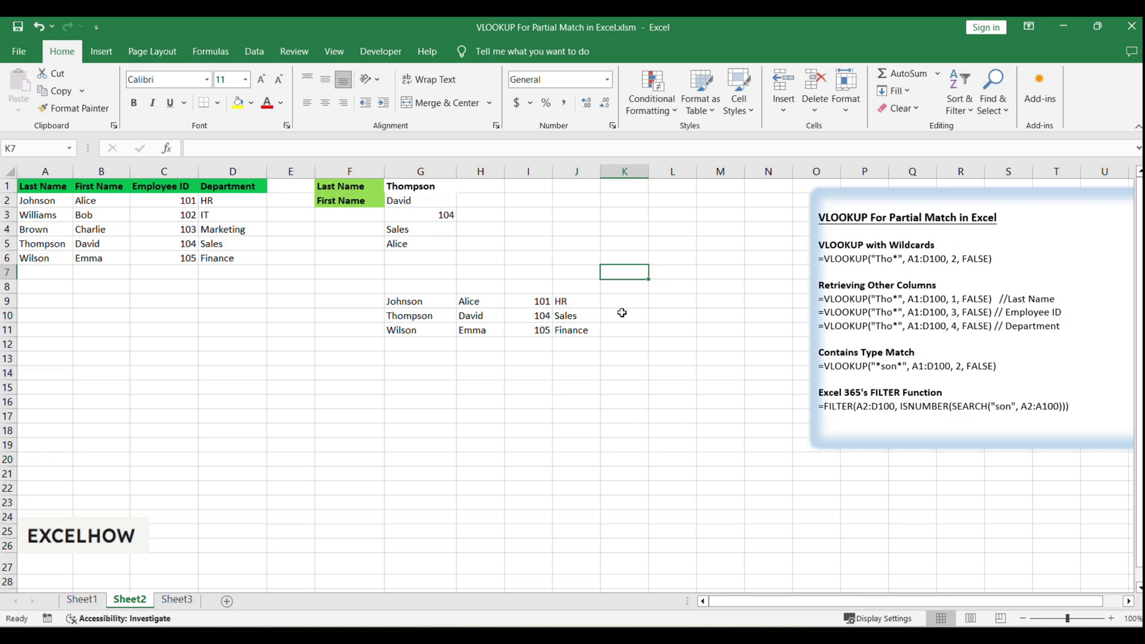
pyautogui.click(424, 304)
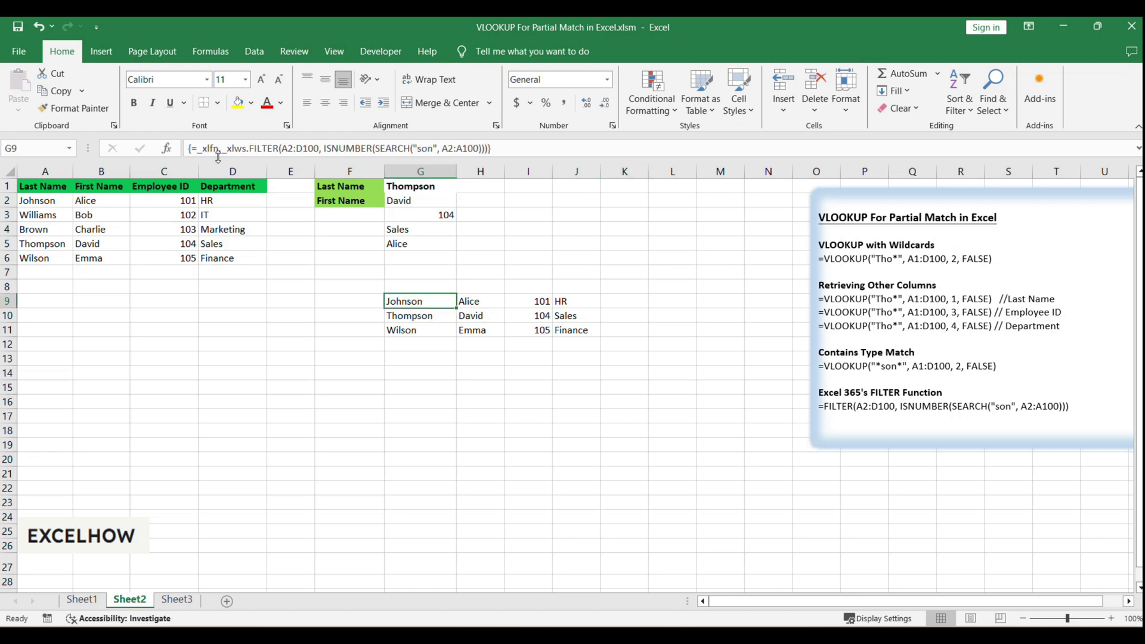
pyautogui.click(477, 382)
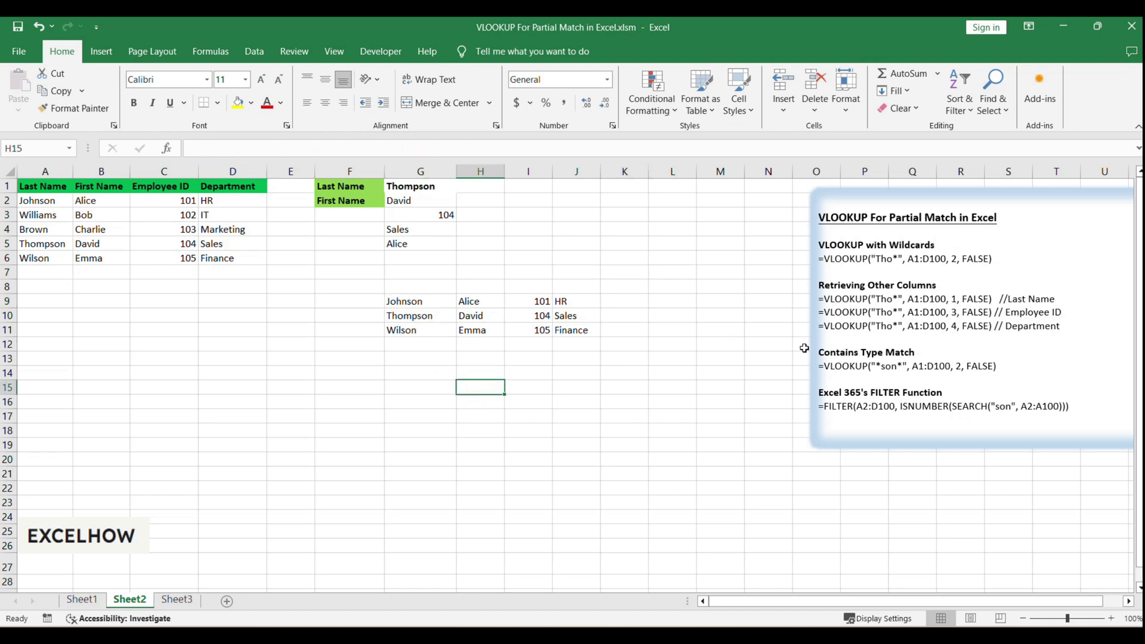